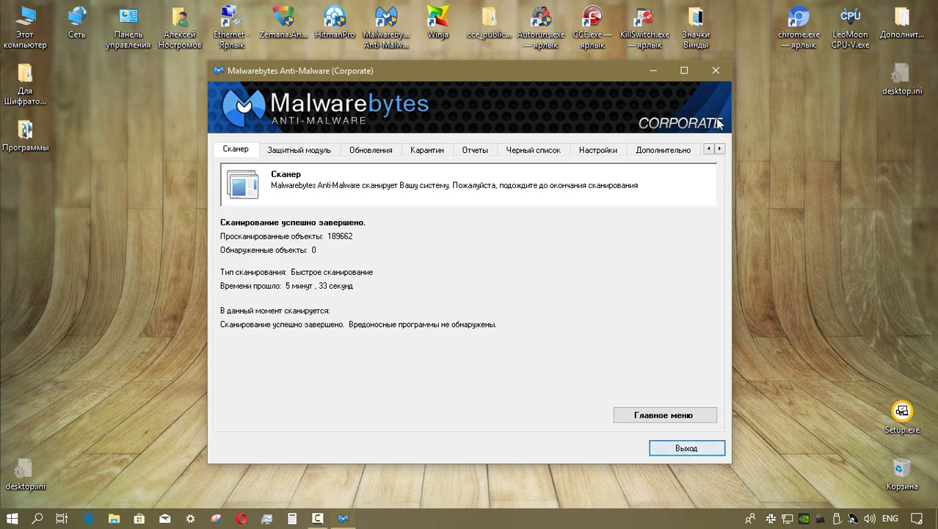
Close the Malwarebytes Anti-Malware scanner and install Norton from Setup.exe on the desktop
left_click(716, 70)
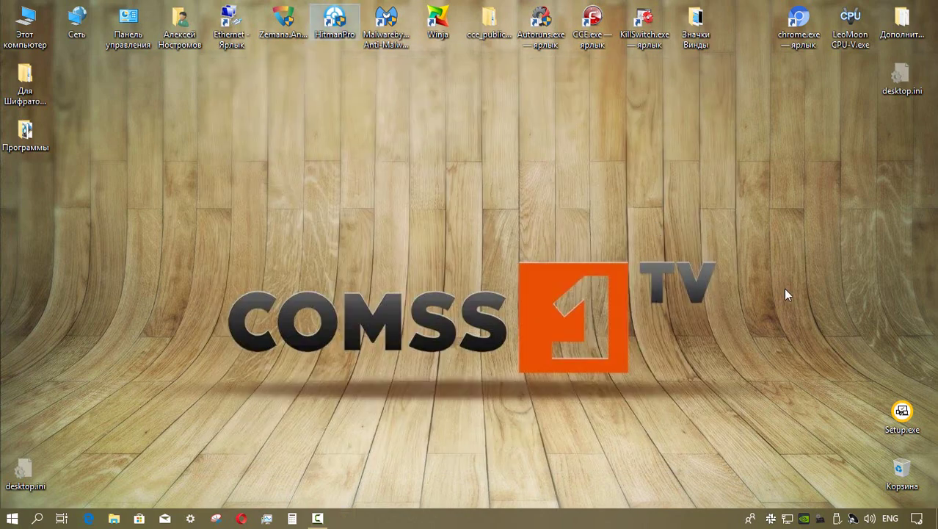
double_click(902, 411)
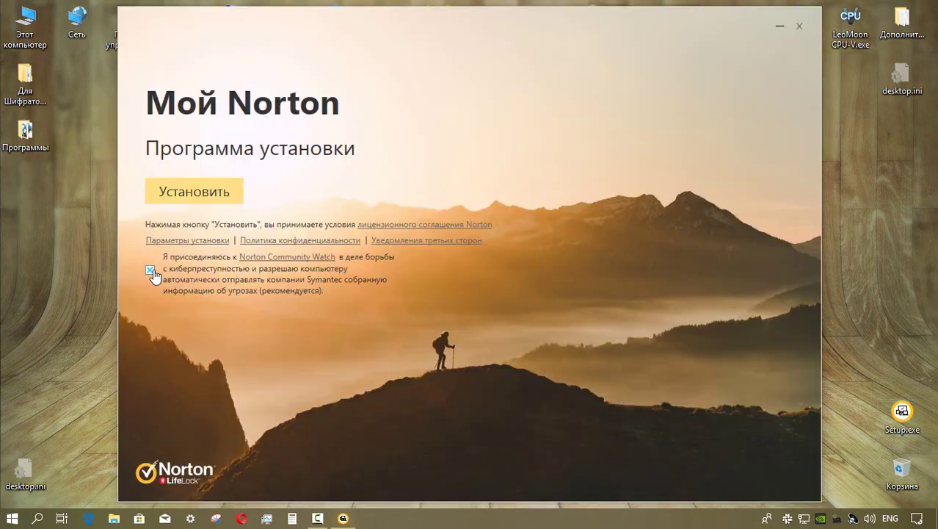
left_click(189, 191)
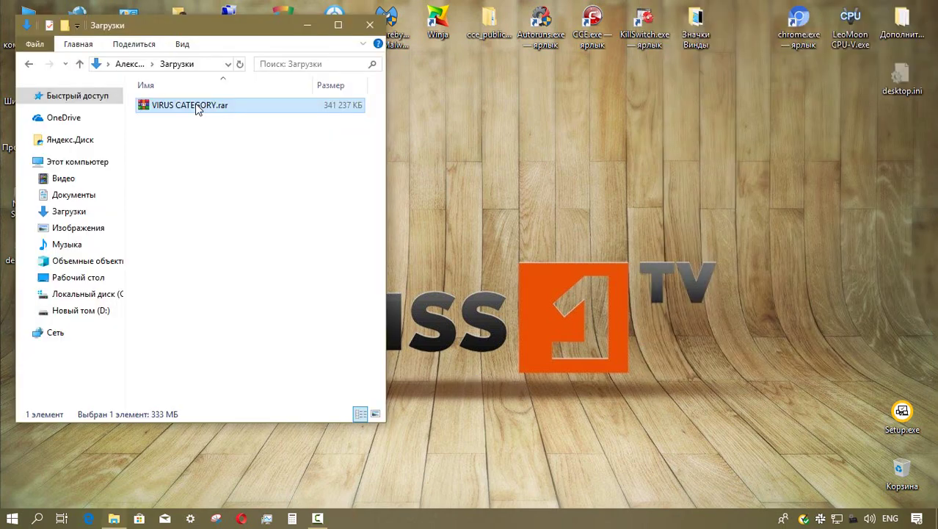
Extract VIRUS CATEGORY.rar into its own folder and scan that folder with Norton Security, closing the scan results
right_click(196, 108)
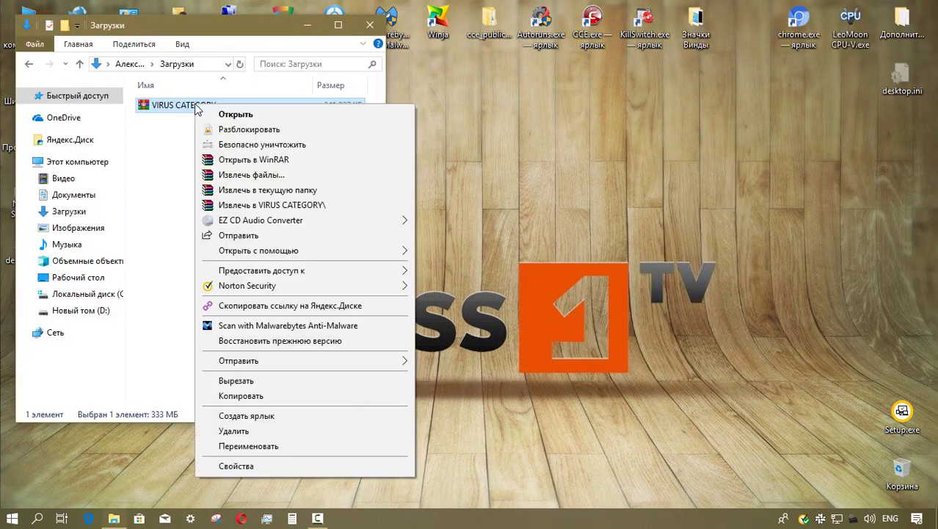
left_click(265, 207)
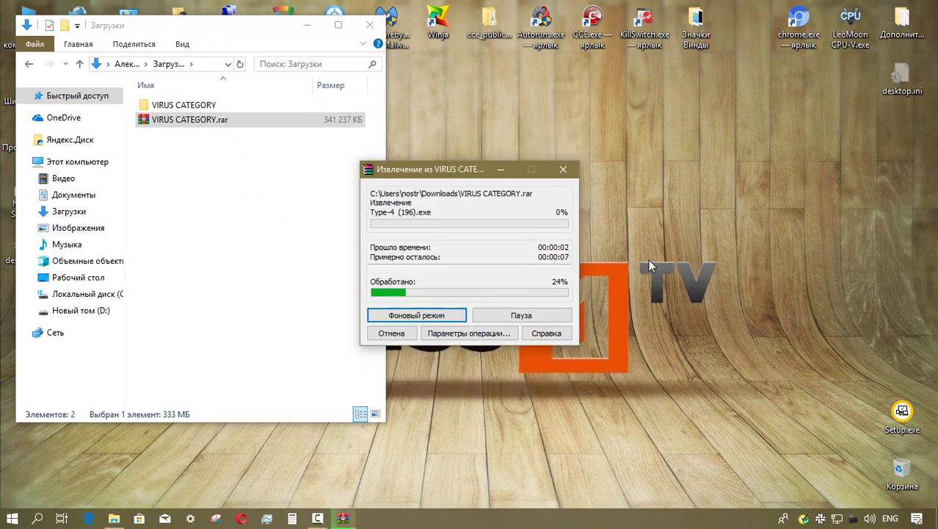
right_click(200, 105)
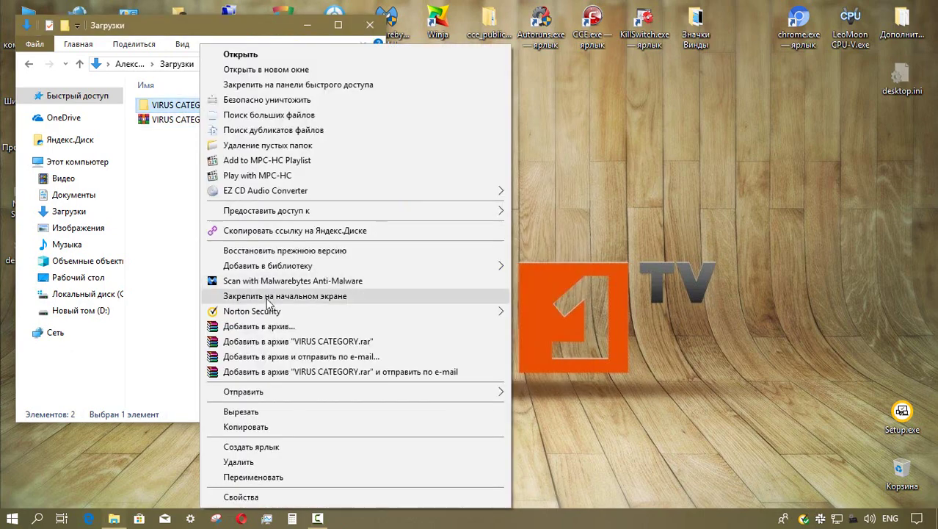
mouse_move(271, 316)
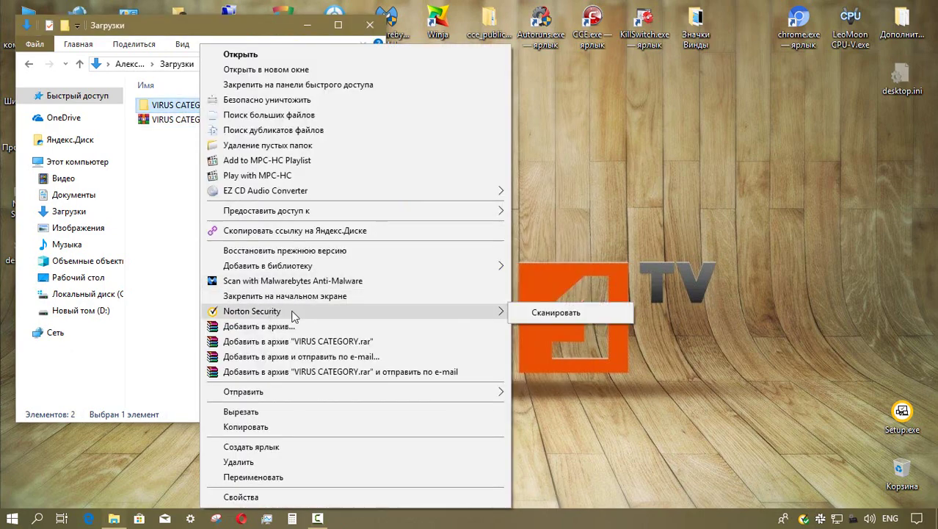
left_click(540, 316)
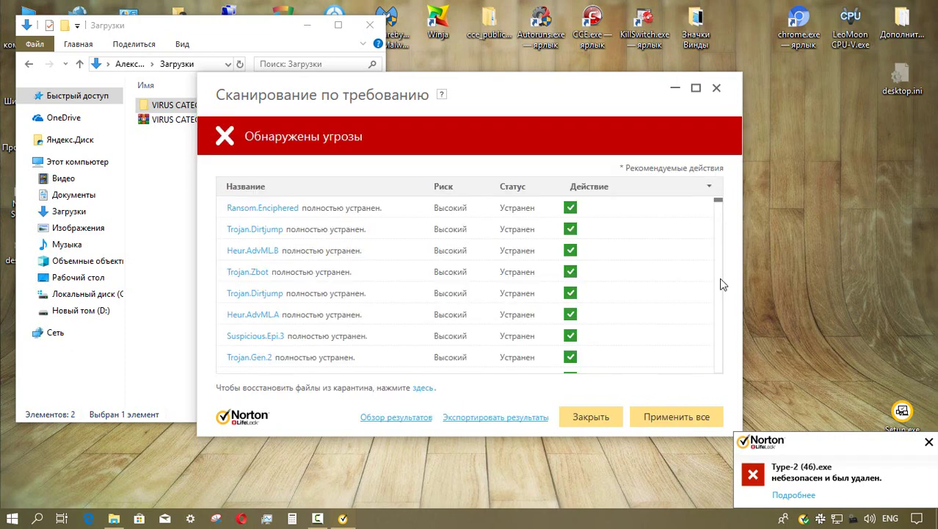
left_click(596, 418)
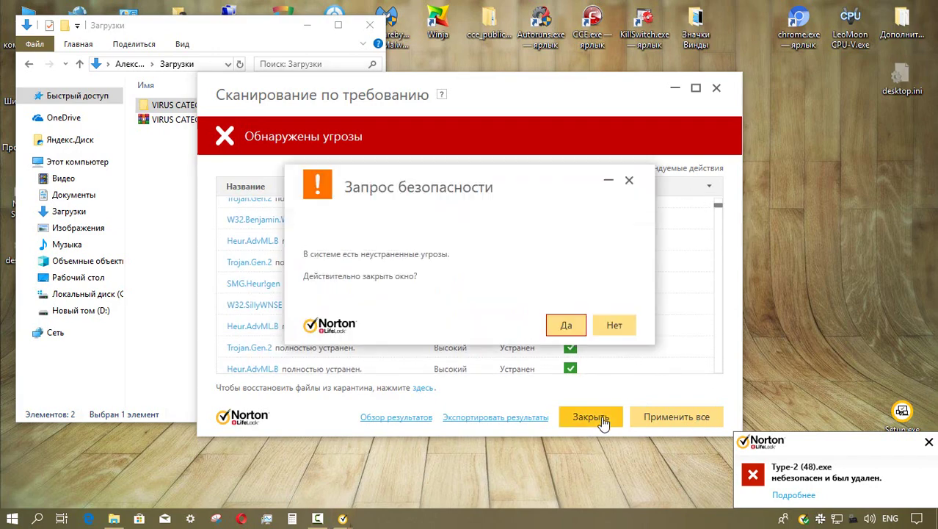
left_click(569, 327)
Scan the extracted VIRUS CATEGORY folder with Norton Security a second time
right_click(237, 109)
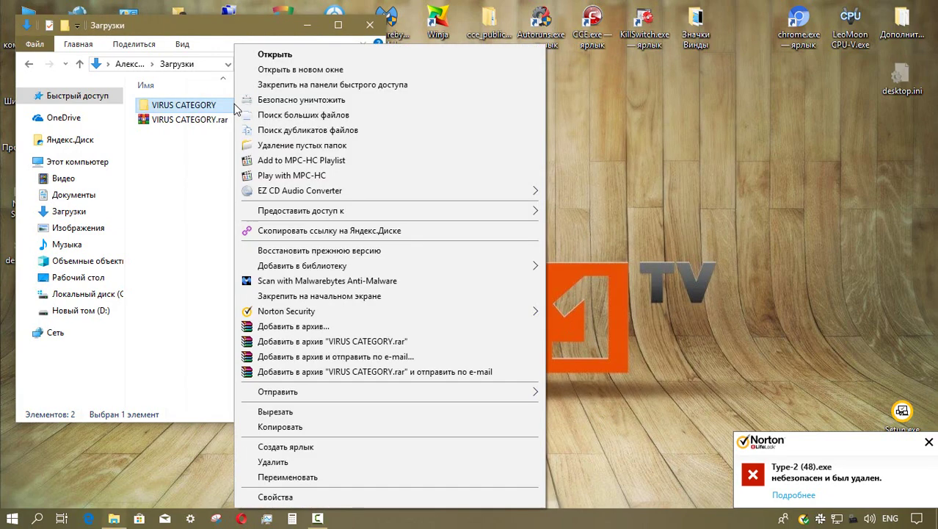
mouse_move(316, 311)
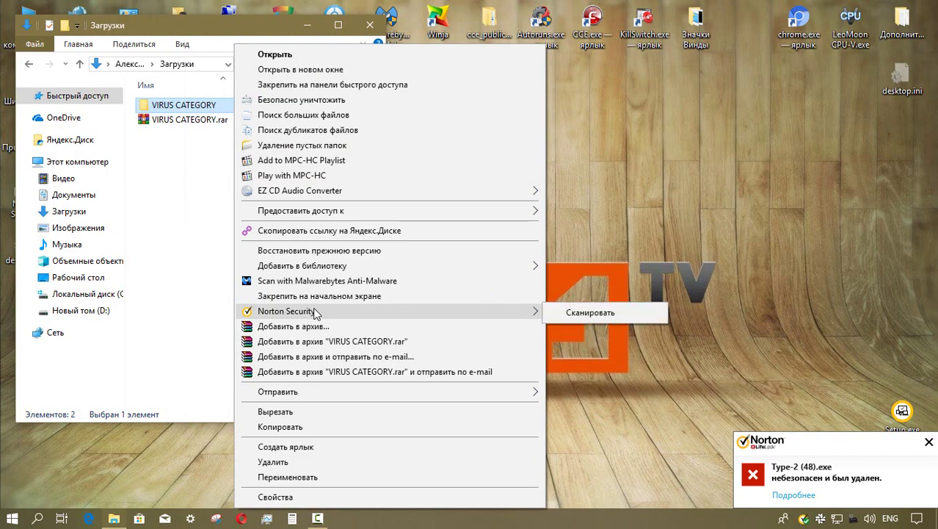
left_click(629, 312)
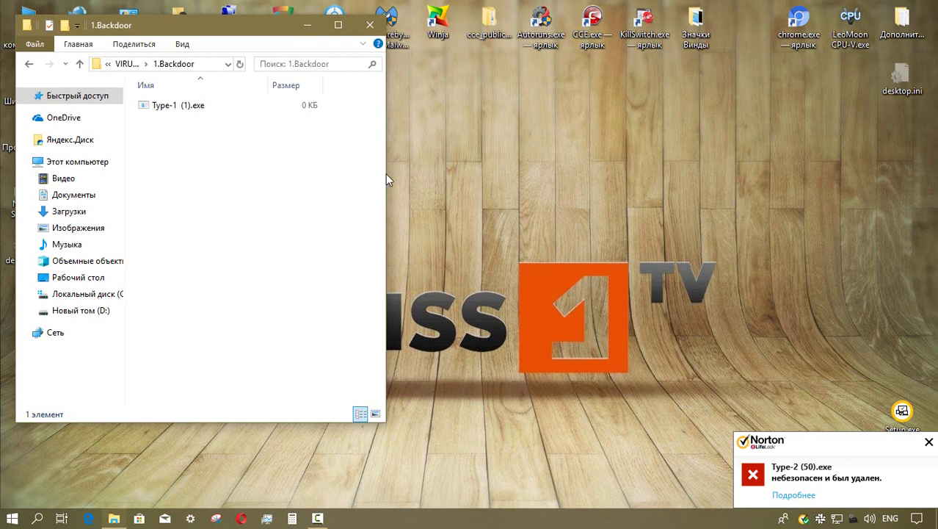
Start COMODO KillSwitch and try to run Type-1 (1).exe from the 1.Backdoor folder as administrator
left_click_drag(385, 173, 345, 173)
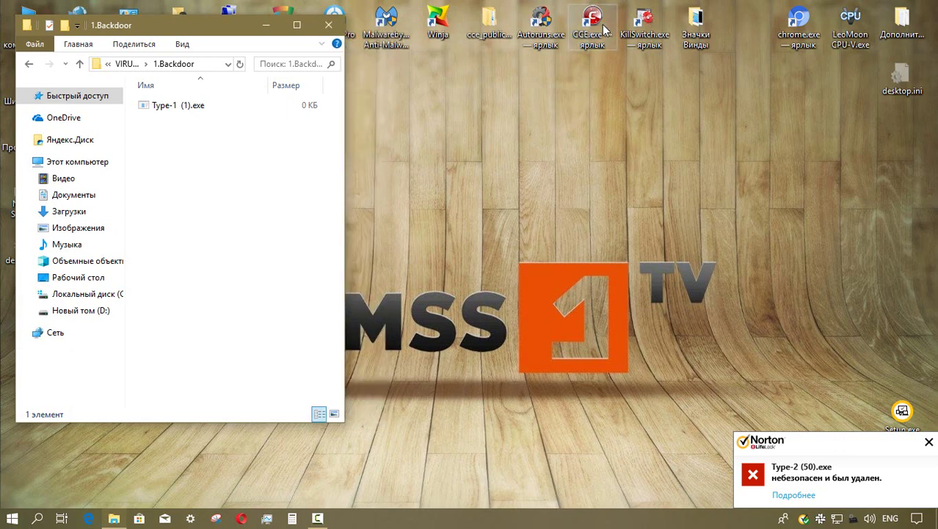
left_click(649, 26)
right_click(200, 105)
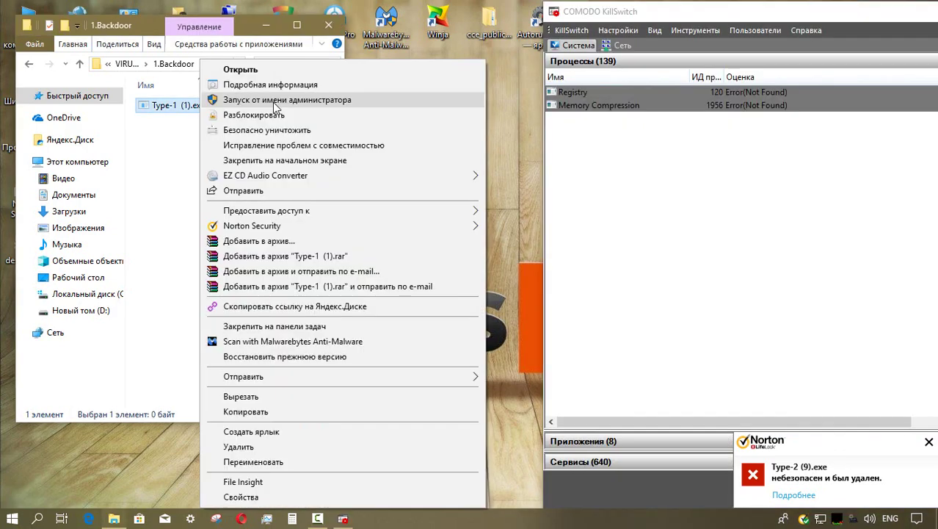
left_click(272, 102)
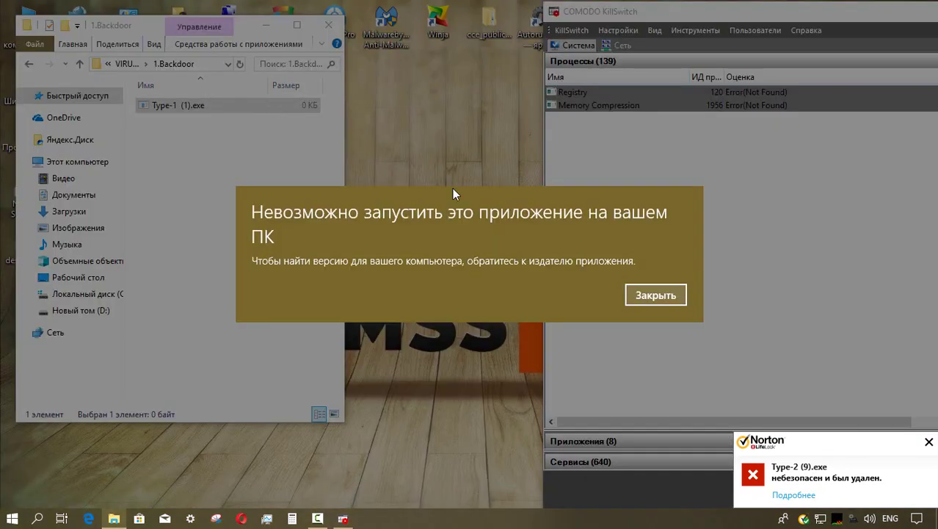
left_click(668, 296)
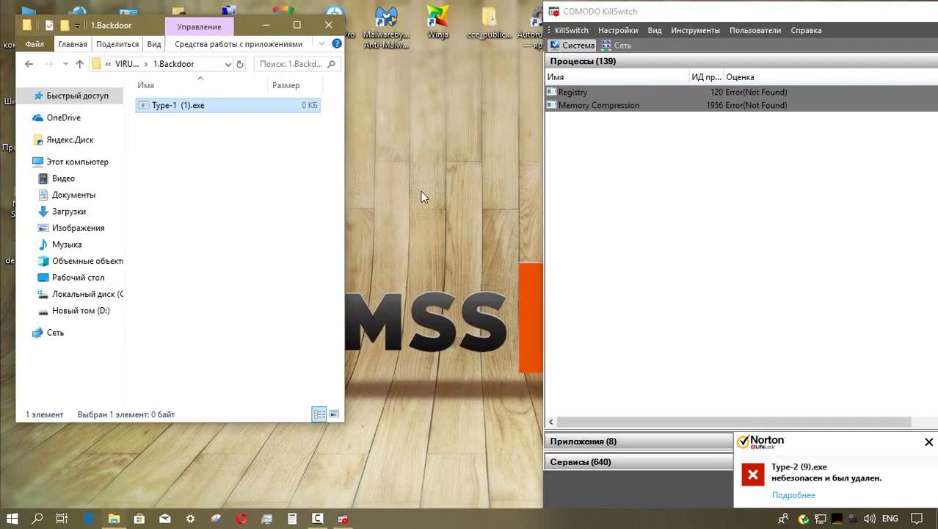
Check the contents of the 2.Worm folder and open the 3.Virus folder in VIRUS CATEGORY
left_click(80, 64)
double_click(187, 121)
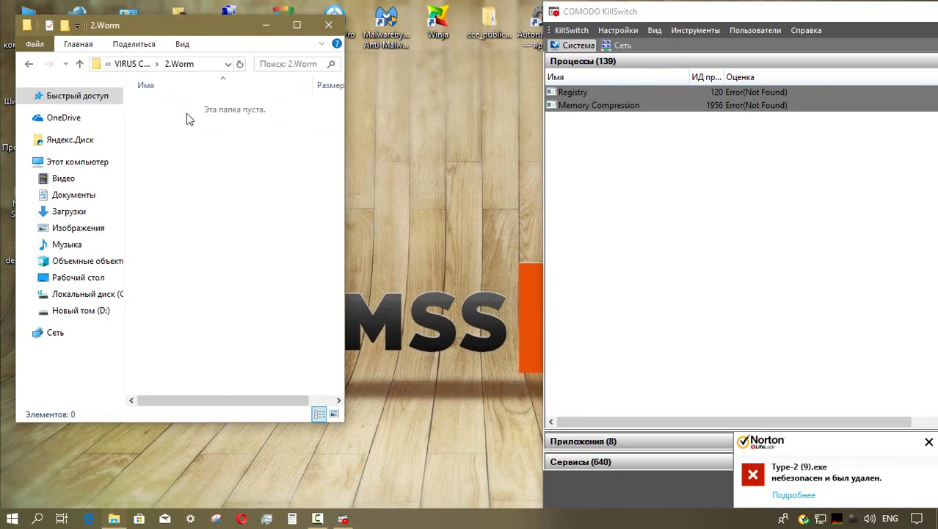
left_click(81, 64)
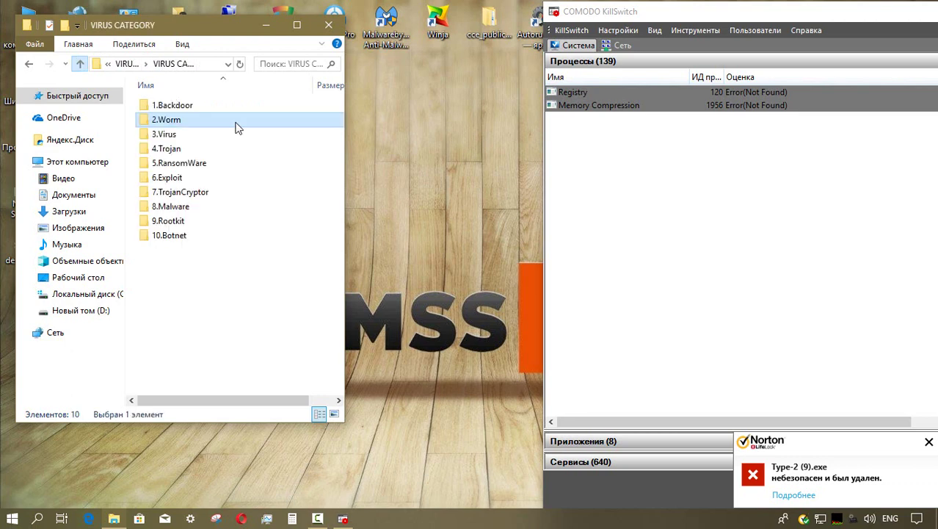
double_click(223, 134)
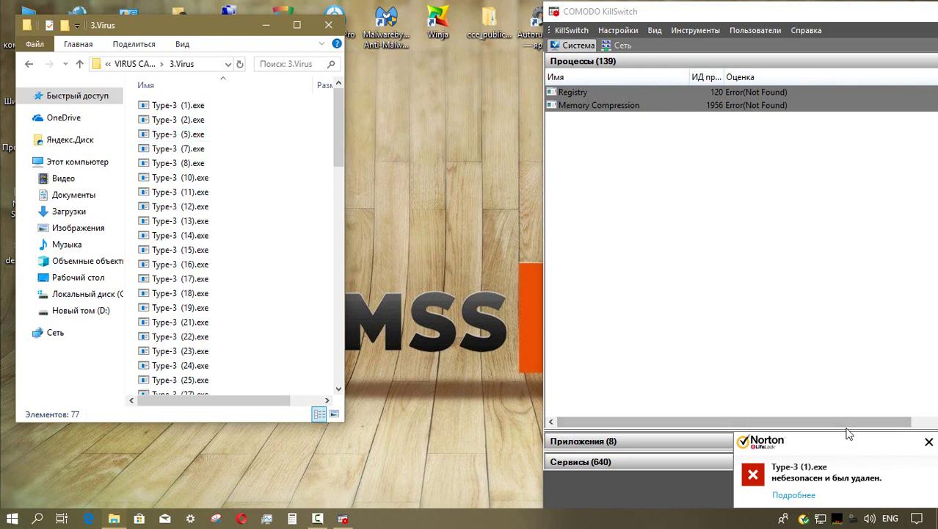
left_click(928, 445)
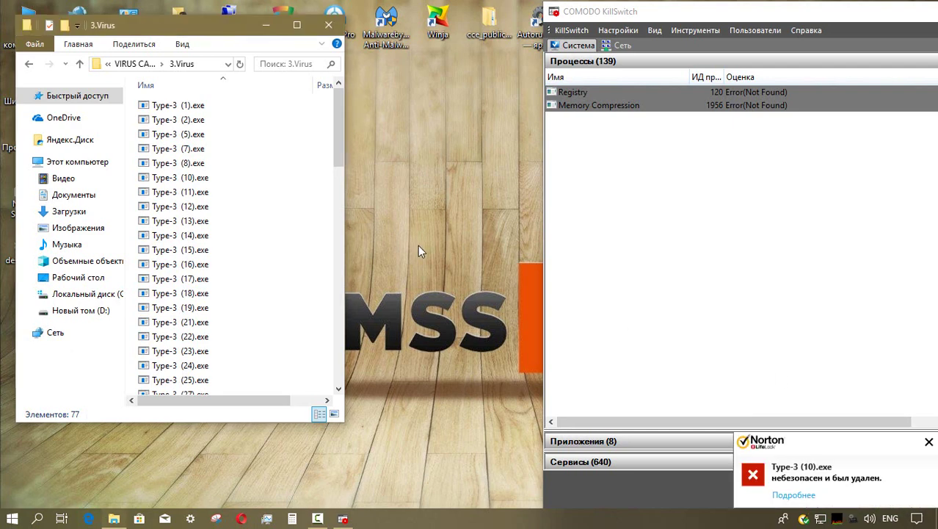
Try to run Type-3 (1).exe and Type-3 (2).exe from the 3.Virus folder as administrator
left_click(211, 108)
right_click(213, 114)
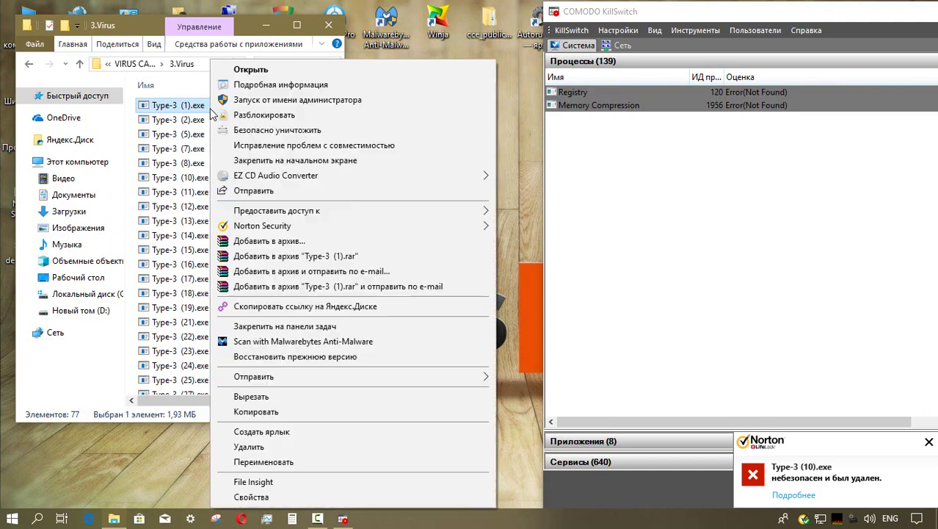
left_click(257, 98)
key("Return")
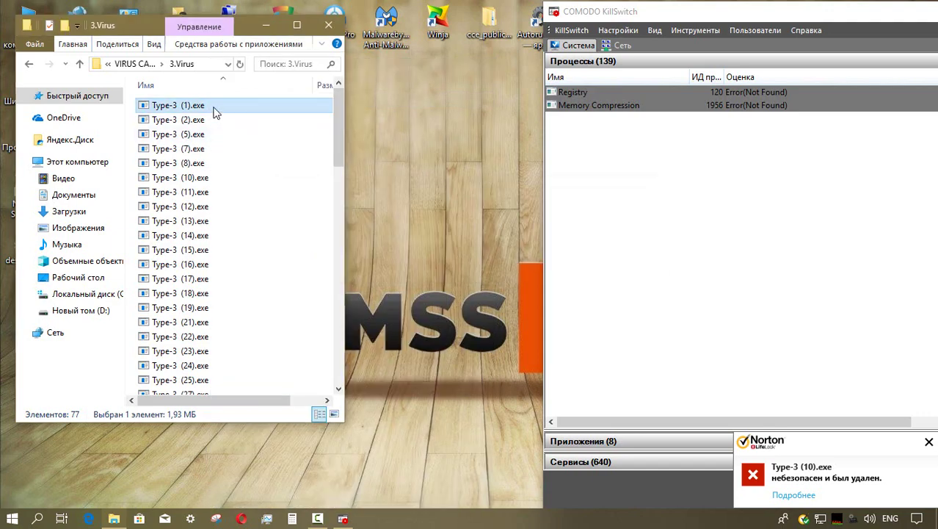
left_click(192, 123)
right_click(192, 124)
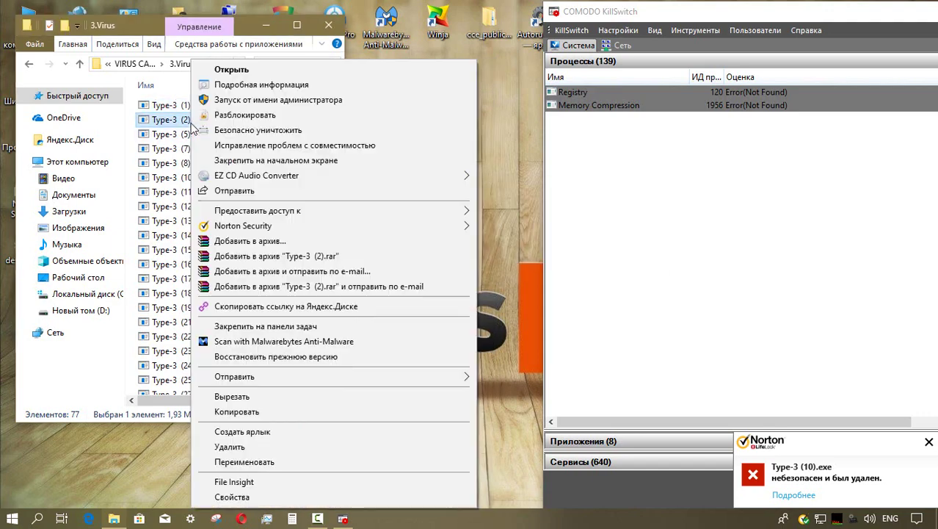
left_click(238, 101)
key("Return")
Try to run Type-3 (5).exe and Type-3 (8).exe as administrator, dismissing each access error
left_click(195, 138)
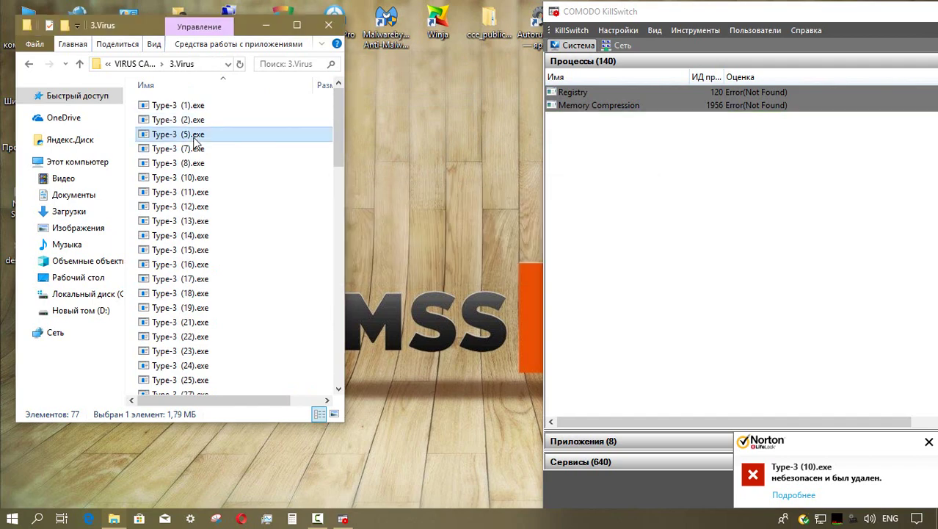
right_click(196, 144)
left_click(263, 100)
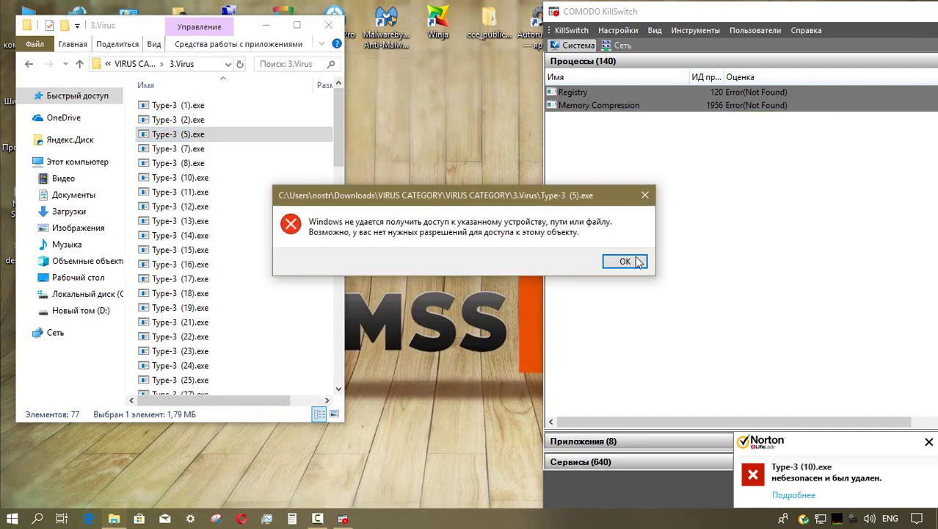
left_click(639, 262)
right_click(192, 163)
left_click(251, 101)
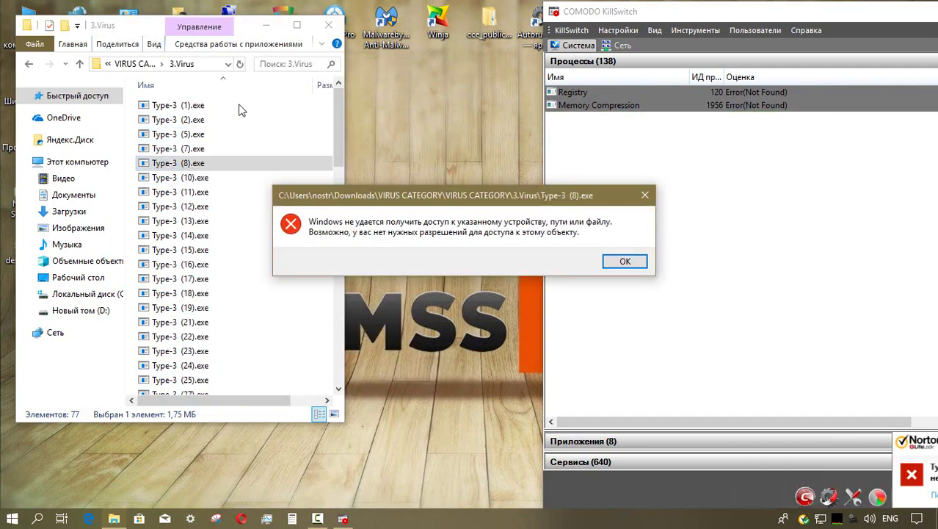
key("Return")
Try to run Type-3 (10).exe and Type-3 (11).exe as administrator, dismissing each error message
right_click(242, 178)
left_click(268, 101)
key("Return")
right_click(214, 193)
left_click(292, 101)
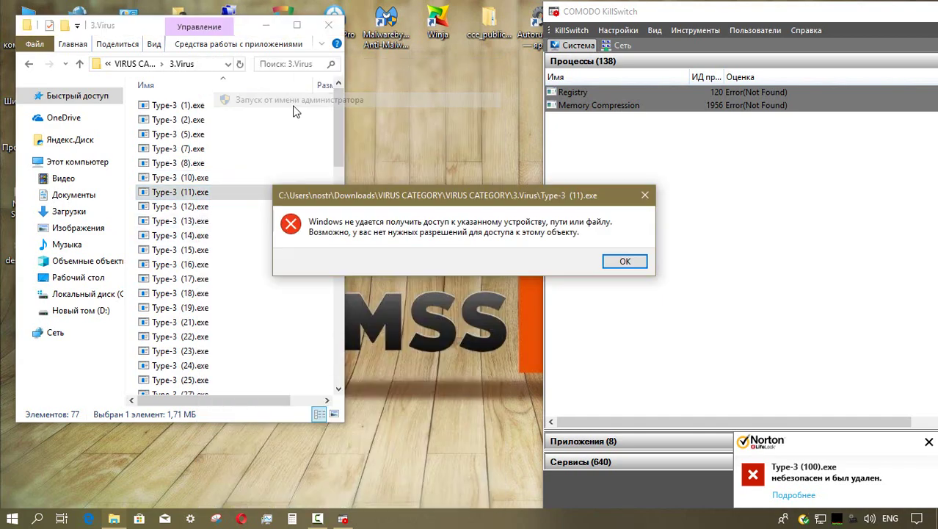
key("Return")
Try to run Type-3 (12).exe and Type-3 (13).exe as administrator, dismissing each error message
right_click(188, 207)
left_click(242, 100)
left_click(624, 262)
right_click(220, 221)
left_click(261, 100)
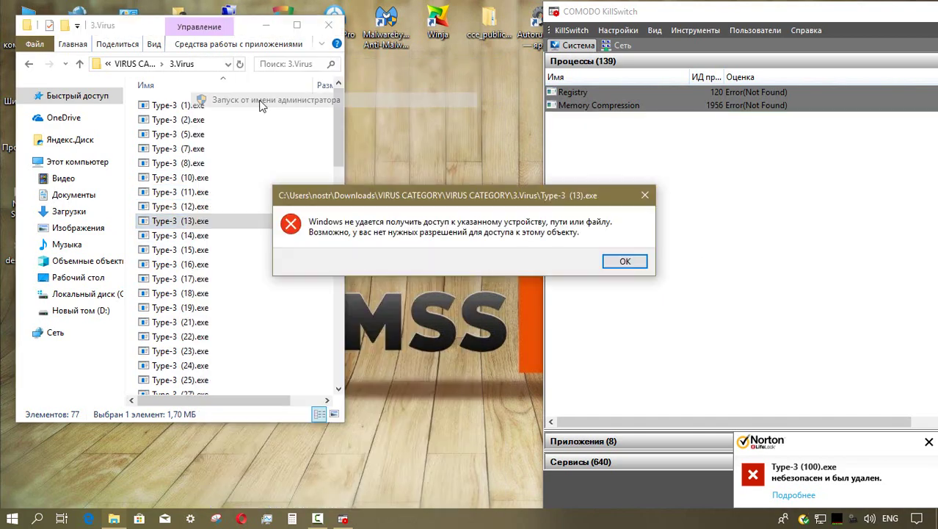
key("Return")
key("Return")
key("Return")
Try to run Type-3 (14).exe and Type-3 (15).exe as administrator, dismissing each error message
right_click(202, 235)
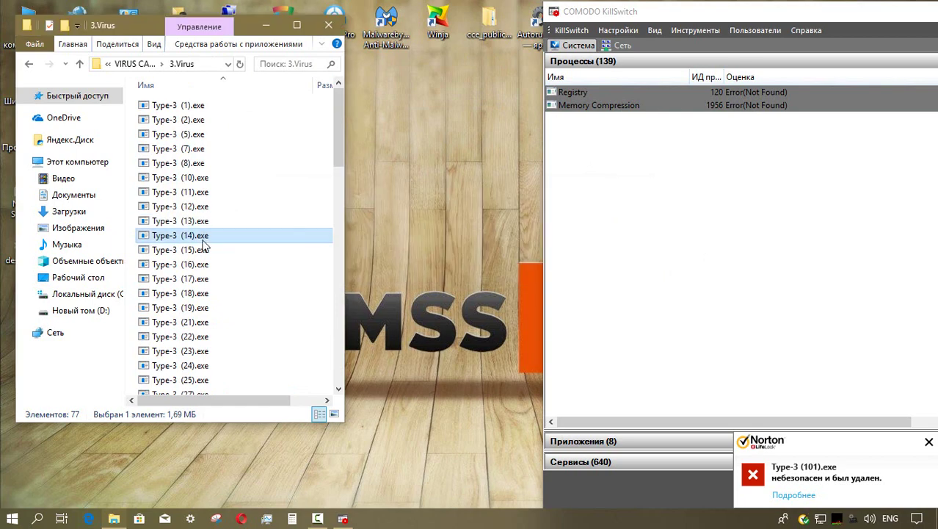
left_click(243, 101)
key("Return")
right_click(201, 252)
left_click(242, 100)
key("Return")
Try to run Type-3 (16).exe and Type-3 (18).exe as administrator, dismissing each error message
right_click(195, 264)
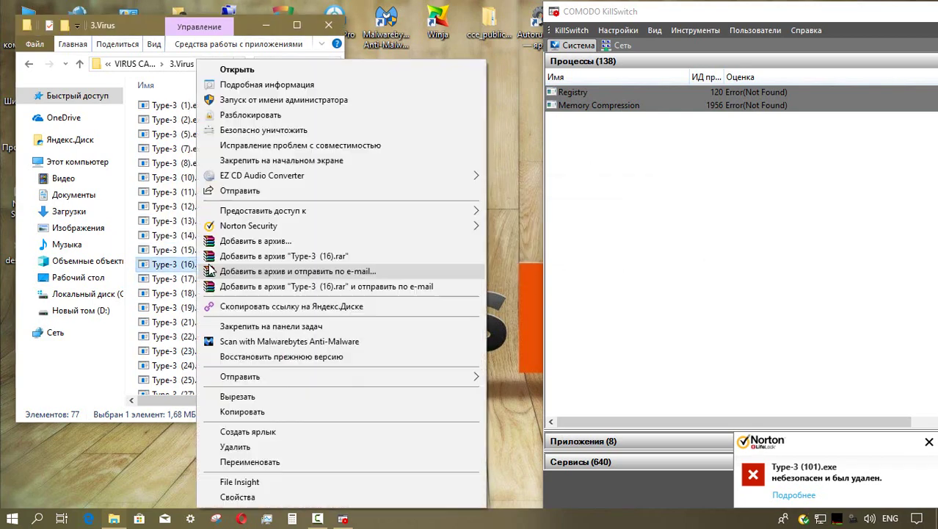
left_click(243, 99)
left_click(621, 258)
right_click(194, 278)
left_click(242, 100)
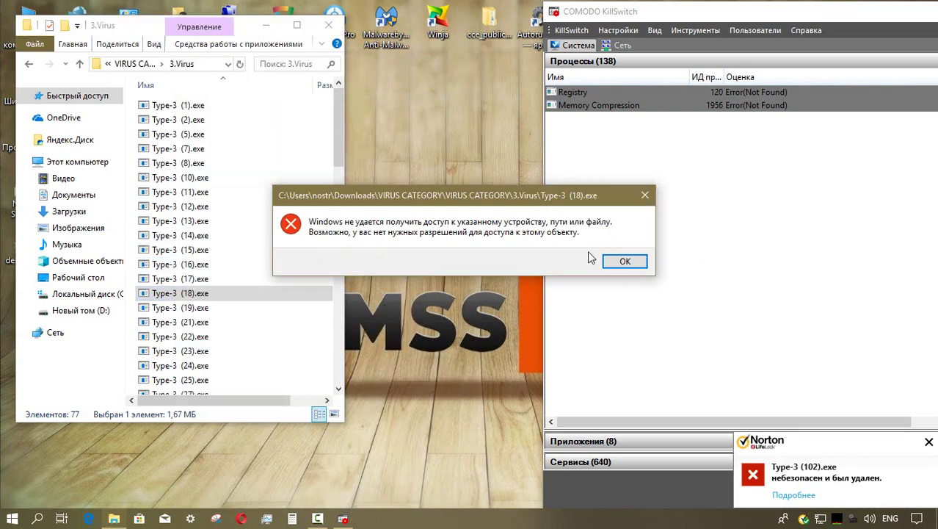
key("Return")
Try to run Type-3 (19).exe and Type-3 (21).exe from the 3.Virus folder as administrator
right_click(195, 308)
left_click(242, 139)
right_click(195, 323)
left_click(243, 99)
key("Return")
Try to run Type-3 (22).exe and Type-3 (23).exe as administrator, dismissing each error message
right_click(195, 336)
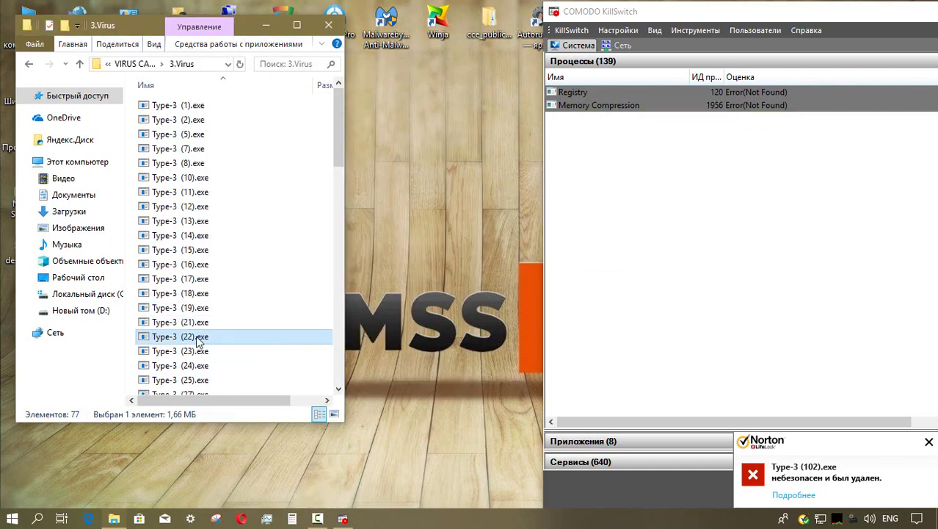
left_click(243, 100)
key("Return")
right_click(194, 350)
left_click(268, 102)
key("Return")
Try to run Type-3 (24).exe, Type-3 (27).exe and Type-3 (29).exe from the 3.Virus folder as administrator
right_click(194, 364)
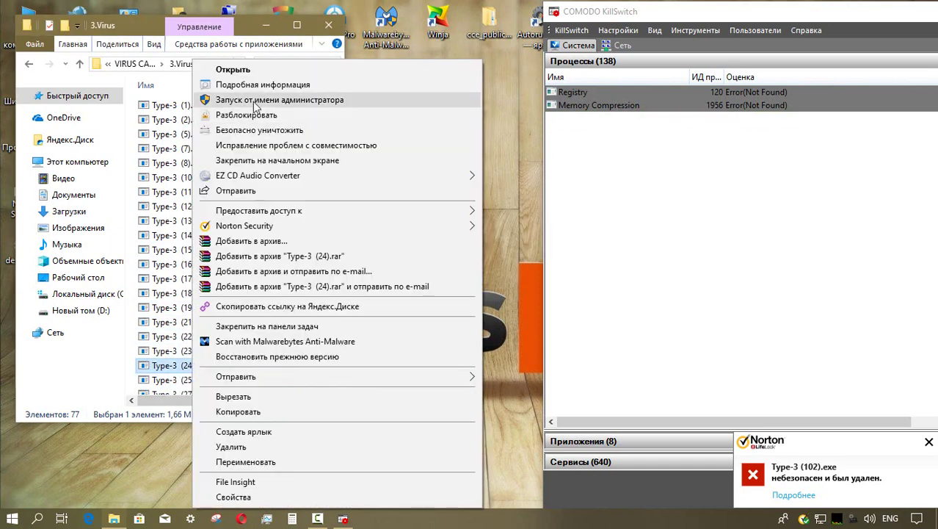
left_click(242, 100)
scroll(224, 110, "down", 8)
right_click(197, 128)
left_click(232, 102)
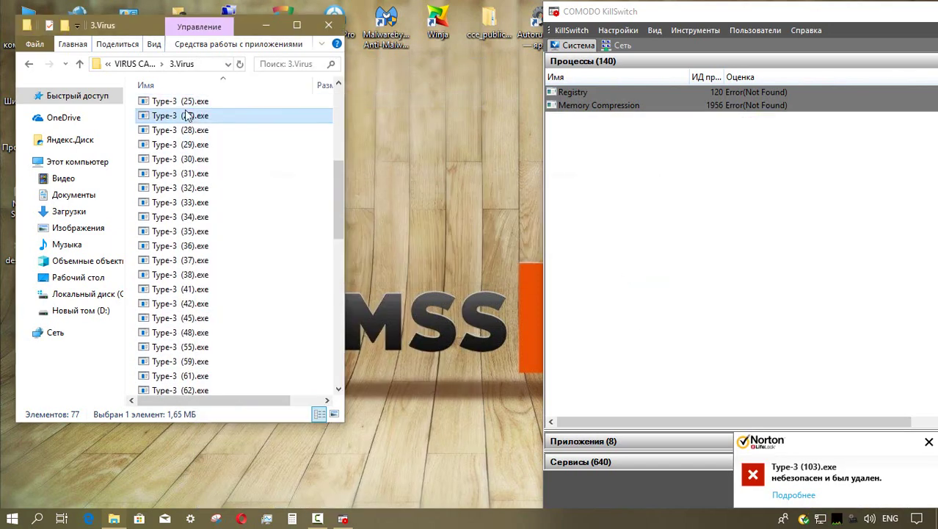
key("Return")
right_click(184, 158)
left_click(242, 100)
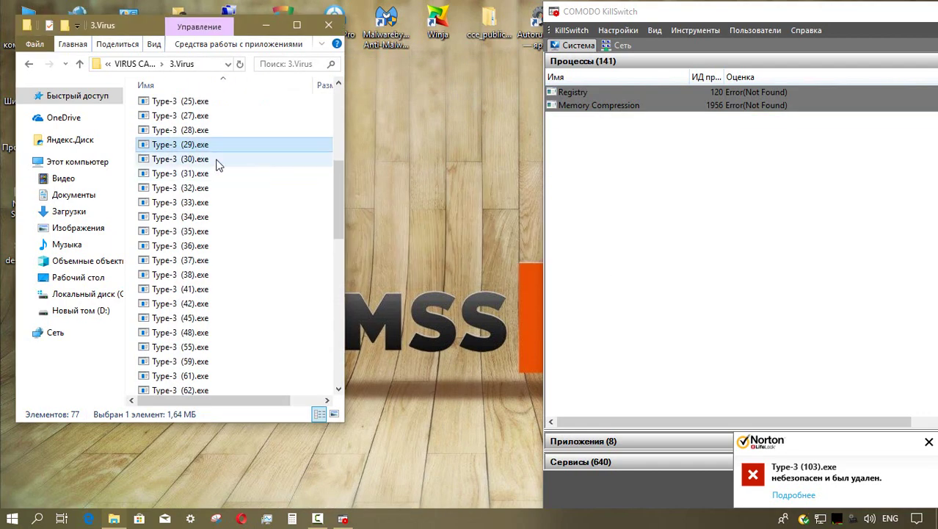
Try to run Type-3 (31).exe, Type-3 (32).exe and Type-3 (33).exe as administrator, dismissing each error message
key("Return")
right_click(197, 174)
left_click(242, 100)
key("Return")
right_click(184, 187)
left_click(243, 114)
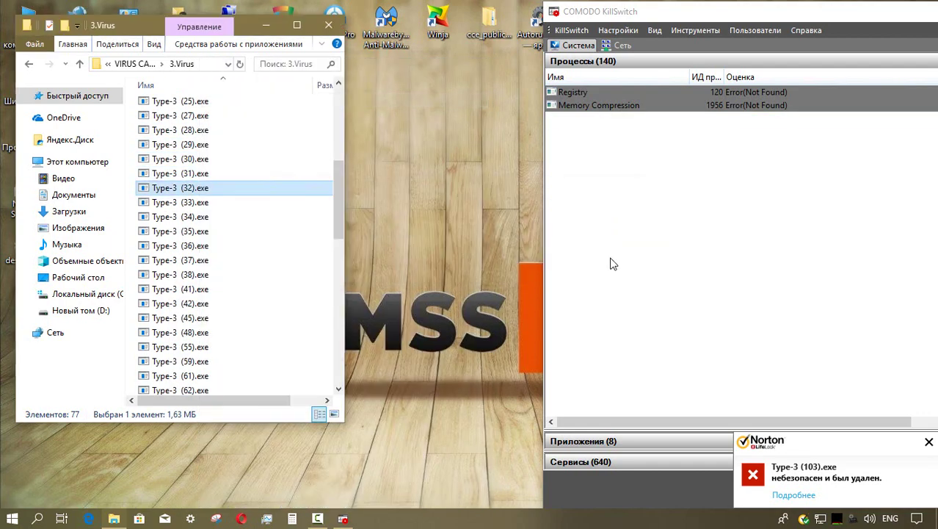
right_click(184, 202)
left_click(242, 129)
key("Return")
Try to run Type-3 (34).exe, Type-3 (35).exe and Type-3 (36).exe as administrator, dismissing each error message
right_click(184, 216)
left_click(242, 100)
key("Return")
right_click(183, 231)
left_click(243, 100)
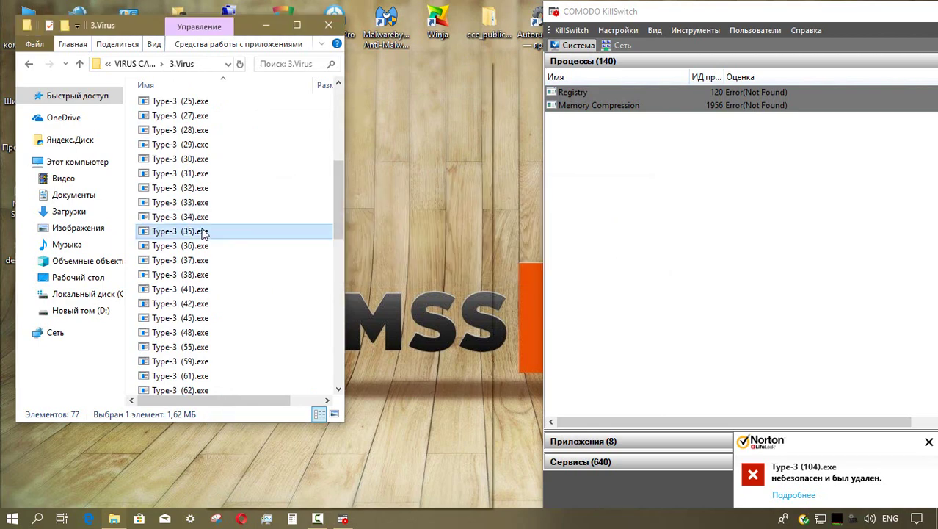
key("Return")
right_click(193, 245)
left_click(242, 100)
key("Return")
Try to run Type-3 (37).exe, Type-3 (38).exe and Type-3 (41).exe from the 3.Virus folder as administrator
right_click(184, 260)
left_click(243, 100)
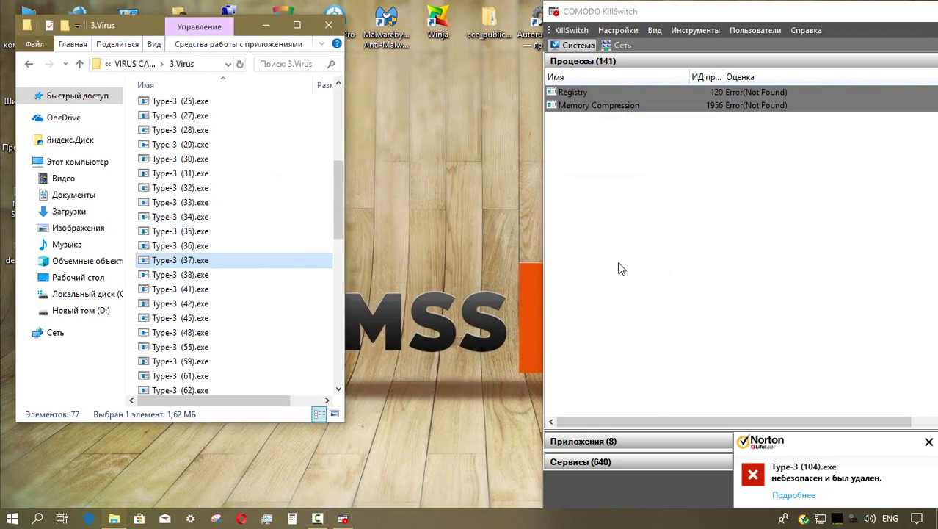
right_click(183, 275)
left_click(242, 99)
key("Return")
right_click(188, 293)
left_click(252, 40)
key("Return")
Try to run Type-3 (42).exe and Type-3 (45).exe as administrator, dismissing each error message
right_click(183, 303)
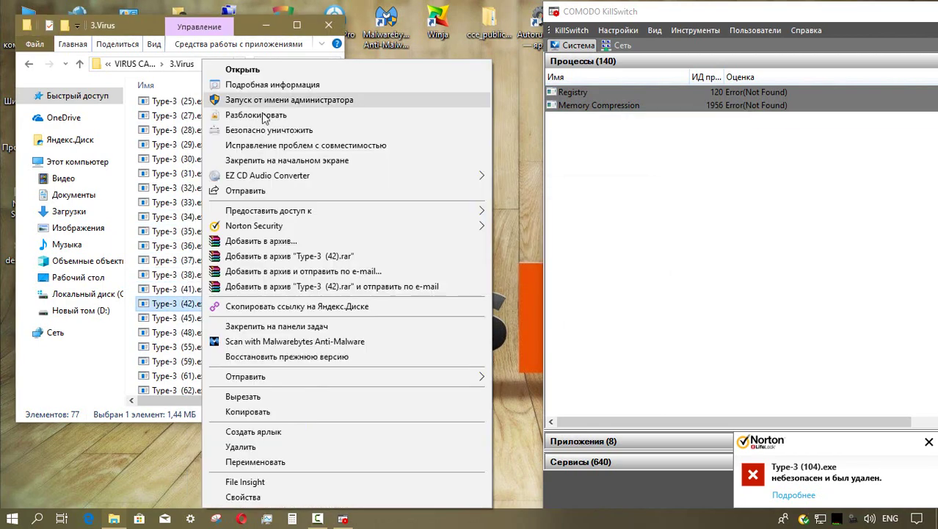
left_click(252, 40)
key("Return")
right_click(183, 318)
left_click(251, 40)
left_click(623, 262)
Try to run Type-3 (48).exe and Type-3 (59).exe as administrator, dismissing each error message
right_click(200, 333)
left_click(243, 100)
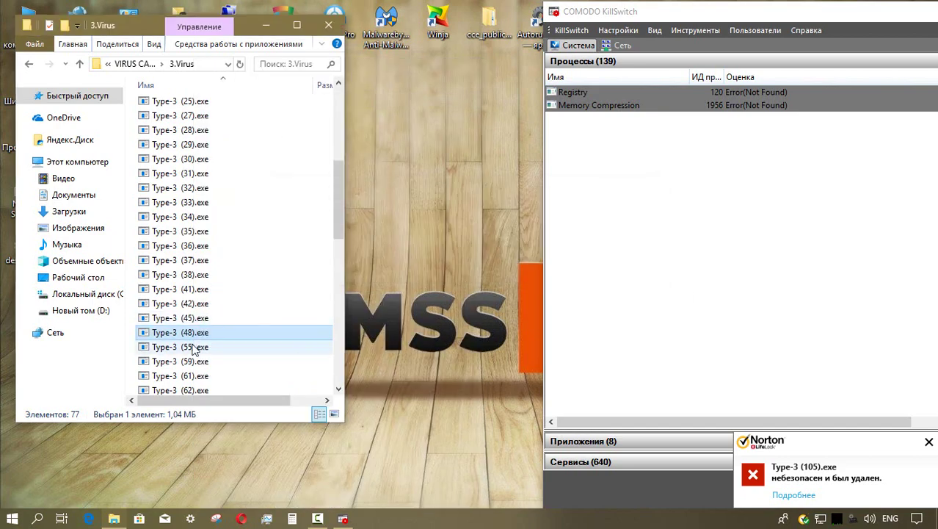
key("Return")
right_click(205, 362)
left_click(250, 100)
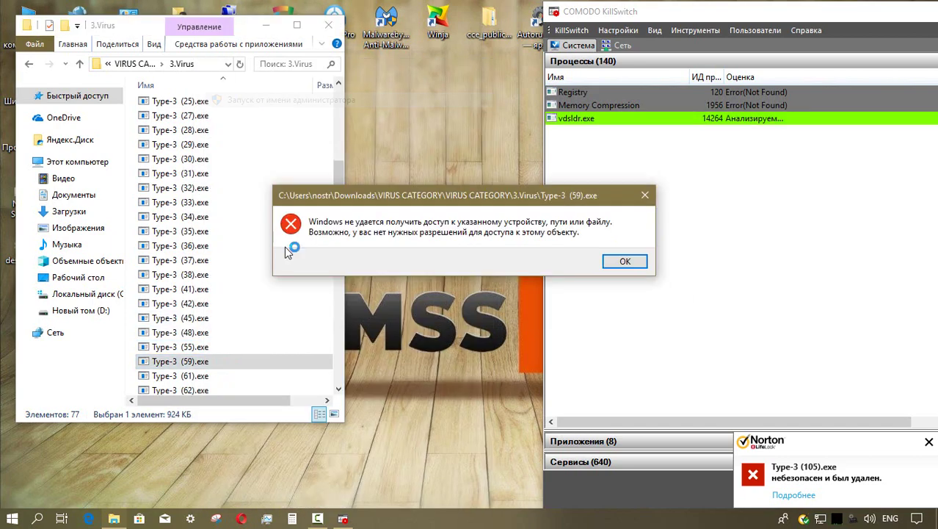
left_click(611, 263)
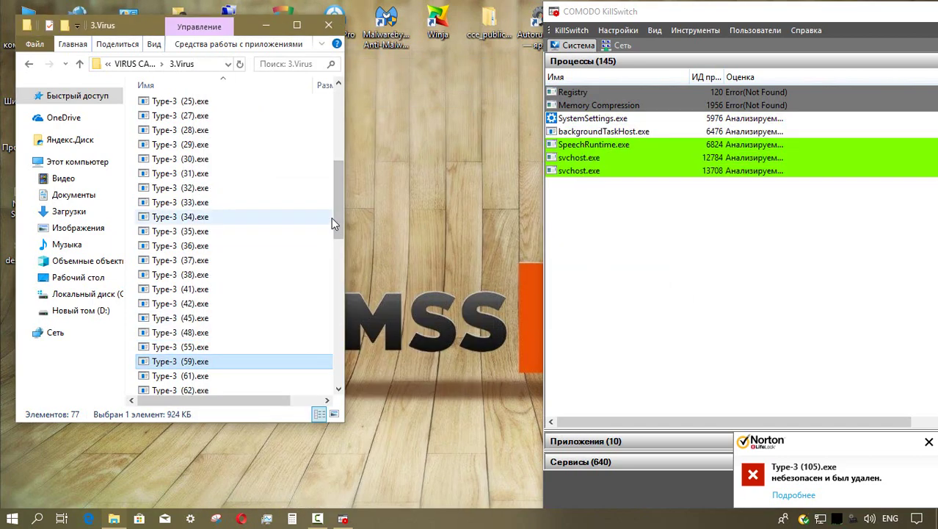
Try to run Type-3 (62).exe and Type-3 (73).exe from the 3.Virus folder as administrator
left_click_drag(340, 222, 335, 279)
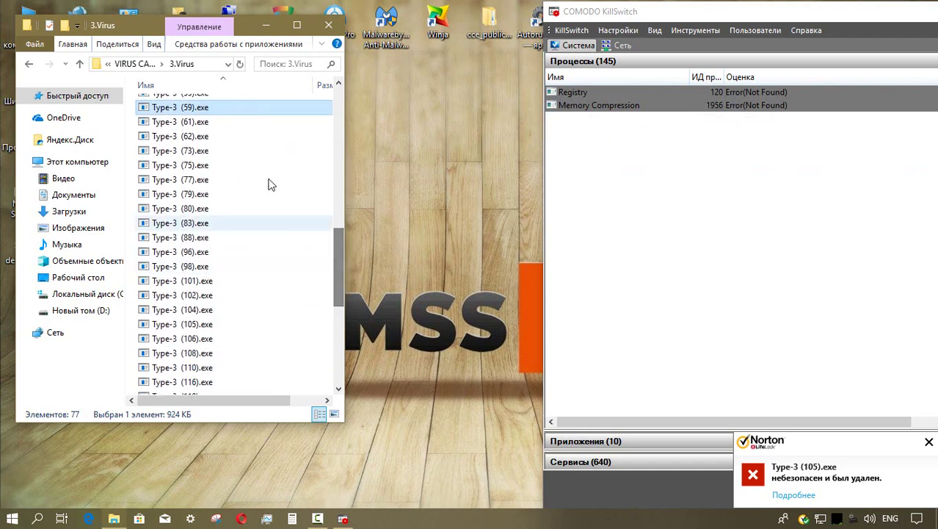
left_click(206, 130)
right_click(206, 130)
left_click(250, 94)
right_click(192, 136)
left_click(250, 94)
right_click(183, 151)
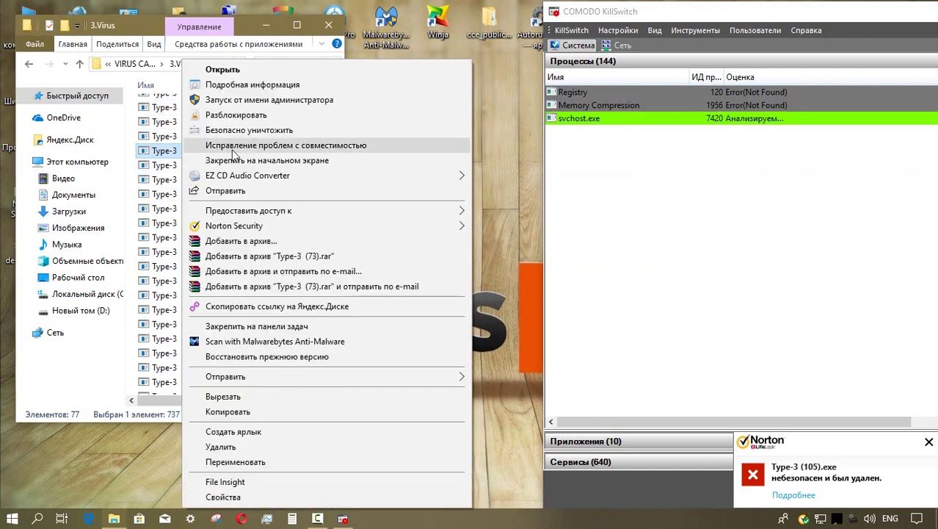
left_click(250, 94)
Try to run Type-3 (79).exe and Type-3 (83).exe as administrator, dismissing the error messages
left_click(169, 168)
right_click(194, 194)
left_click(249, 94)
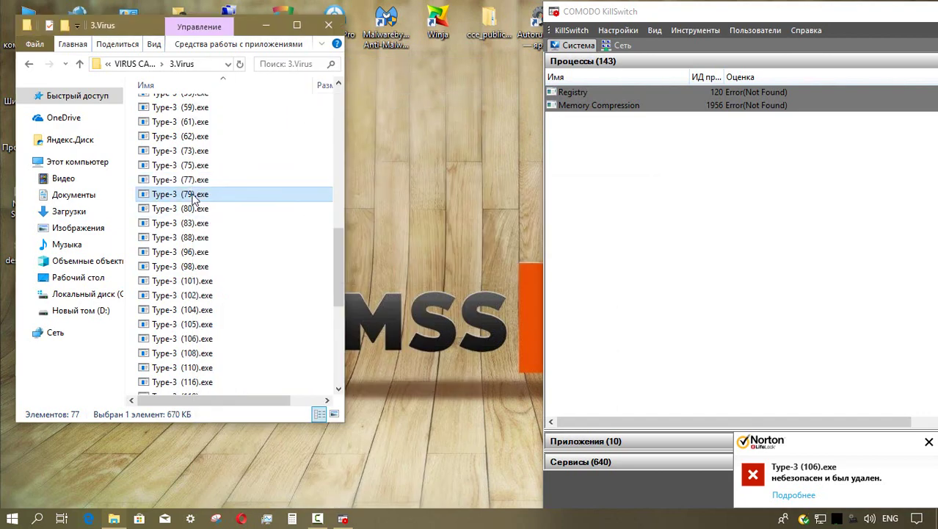
left_click(626, 260)
left_click(625, 264)
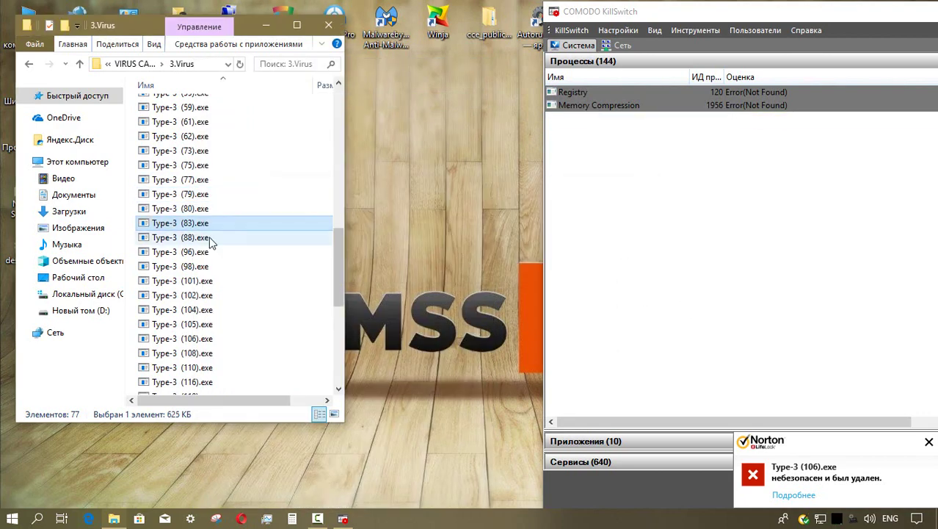
Try to run Type-3 (88).exe and Type-3 (98).exe as administrator, dismissing the error message
left_click(211, 237)
right_click(191, 237)
left_click(250, 94)
right_click(208, 281)
left_click(250, 94)
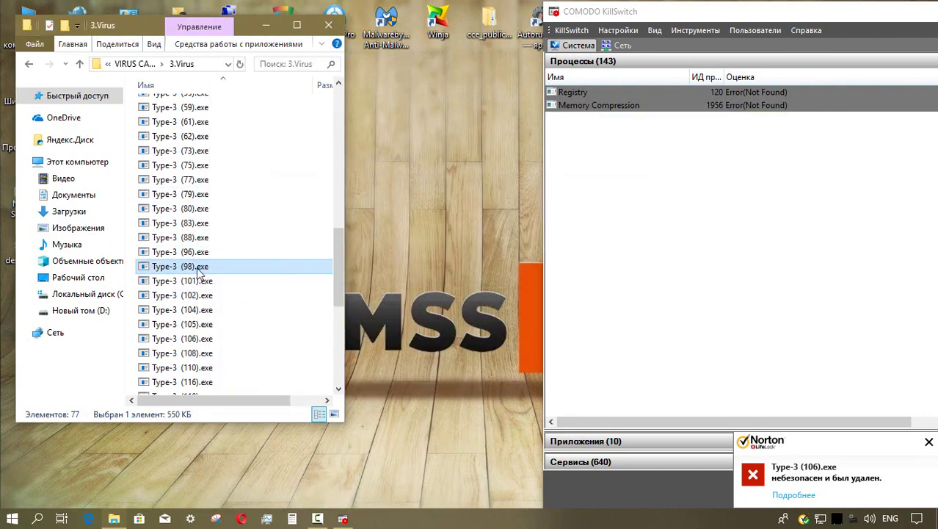
left_click(625, 262)
Try to run Type-3 (104).exe and Type-3 (105).exe as administrator, dismissing each error message
right_click(190, 309)
left_click(250, 99)
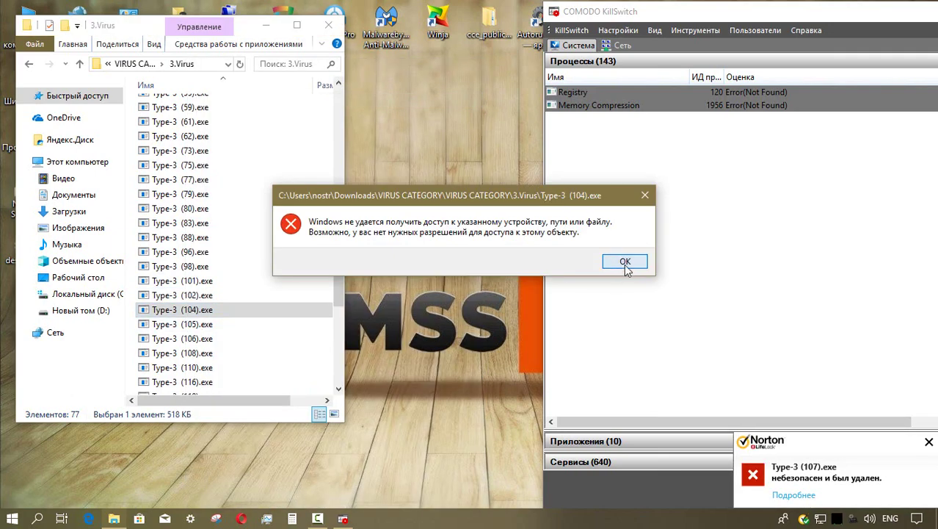
left_click(625, 260)
right_click(188, 324)
left_click(250, 99)
left_click(625, 260)
Try to run Type-3 (108).exe, Type-3 (116).exe and Type-3 (122).exe as administrator, dismissing the error messages
right_click(189, 354)
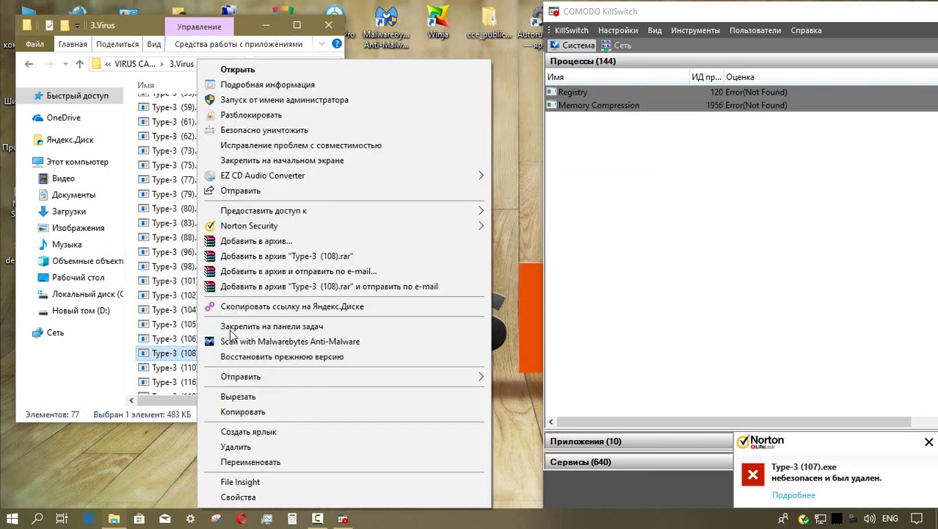
left_click(249, 99)
left_click(625, 261)
scroll(220, 257, "down", 5)
right_click(193, 178)
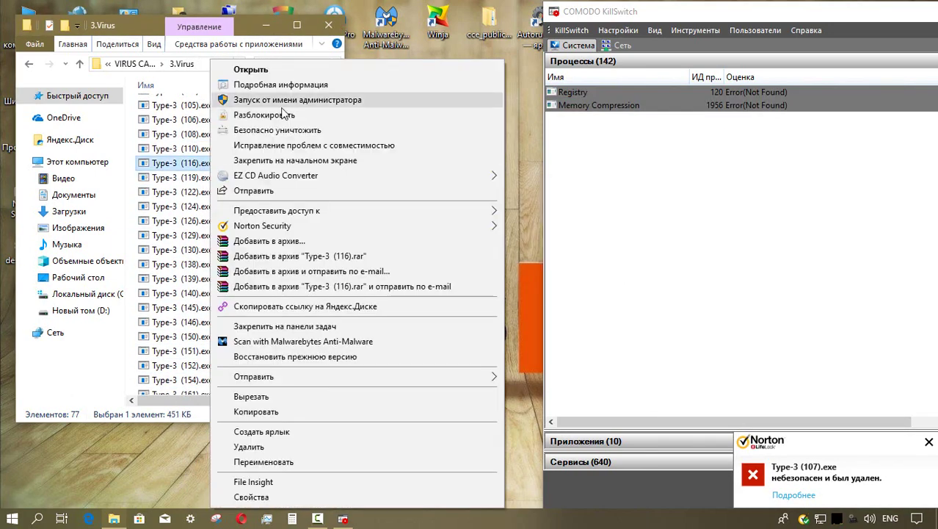
left_click(250, 94)
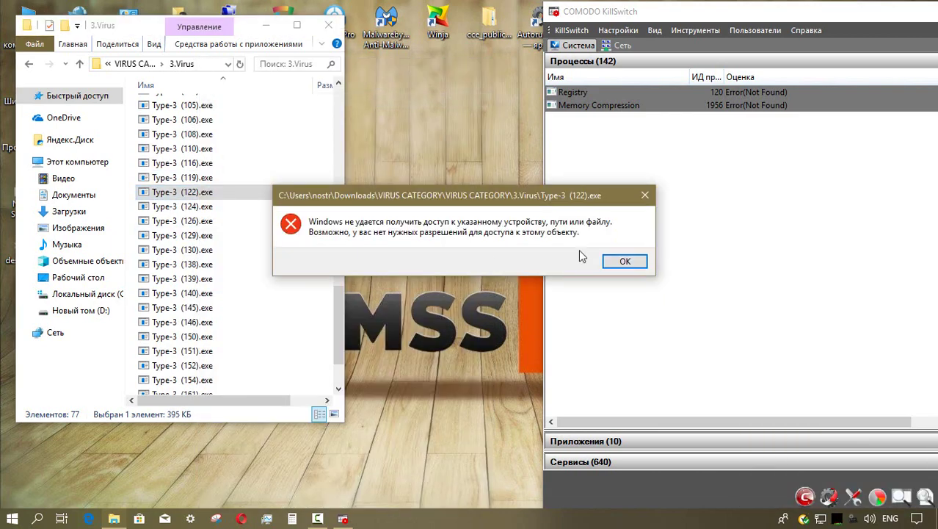
left_click(625, 261)
Try to run Type-3 (124).exe and Type-3 (129).exe from the 3.Virus folder as administrator
right_click(194, 221)
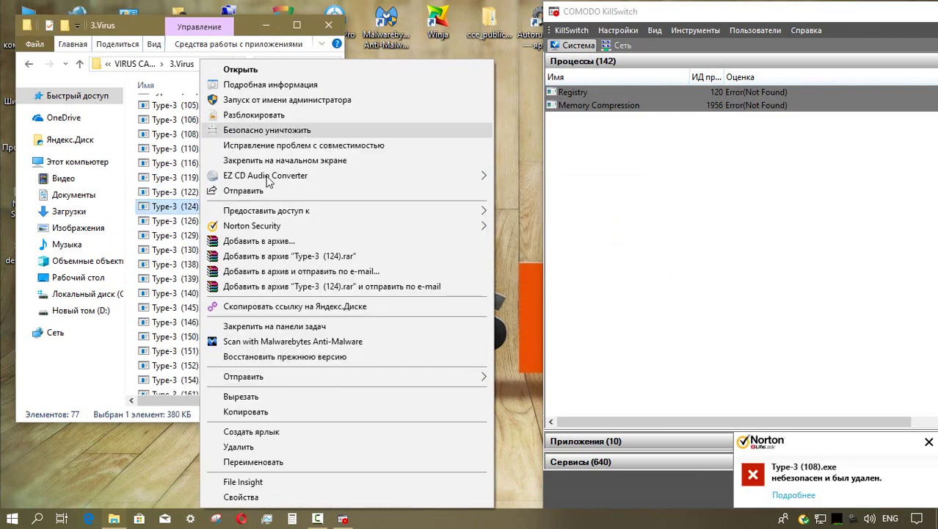
left_click(249, 97)
right_click(197, 235)
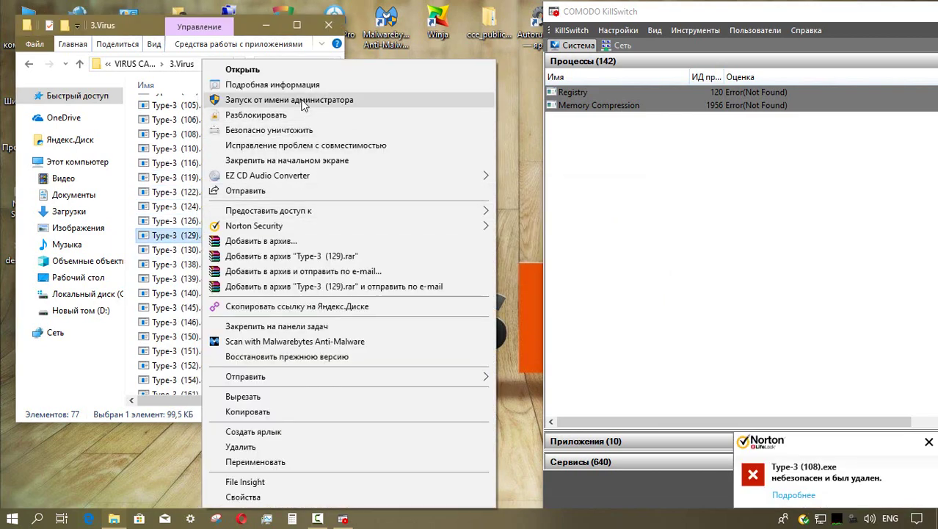
left_click(249, 99)
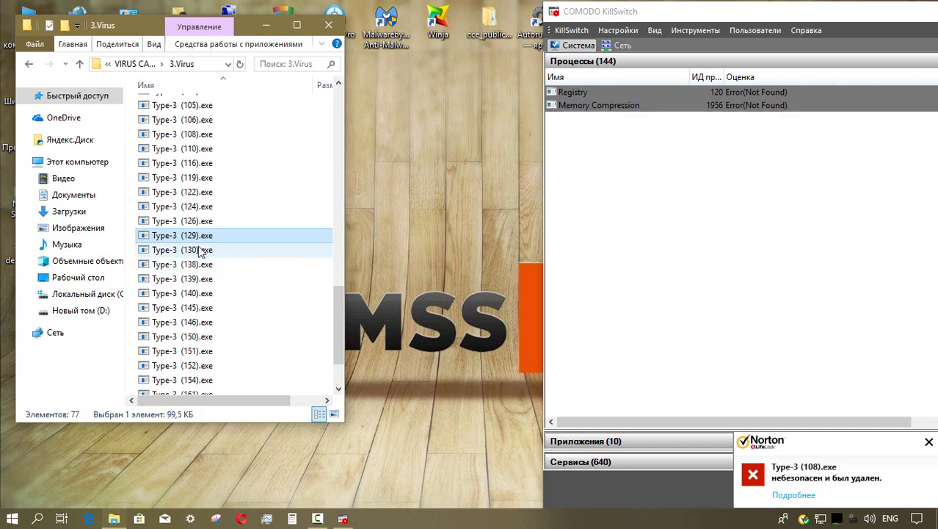
Try to run Type-3 (130).exe and Type-3 (138).exe as administrator, dismissing each error message
left_click(200, 251)
right_click(200, 251)
left_click(242, 101)
left_click(624, 262)
right_click(192, 264)
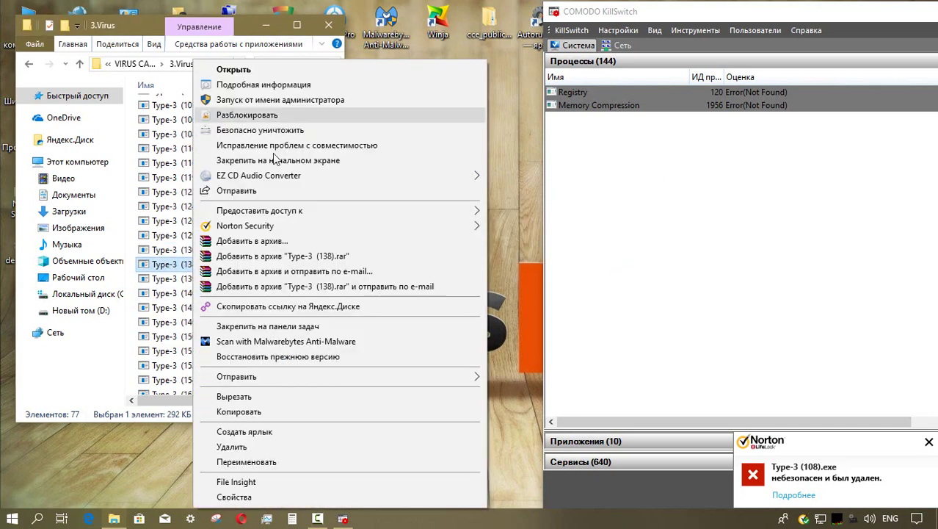
left_click(243, 100)
left_click(625, 262)
Try to run Type-3 (139).exe and Type-3 (140).exe as administrator, dismissing each error message
right_click(192, 279)
left_click(242, 101)
left_click(625, 262)
right_click(193, 293)
left_click(243, 100)
left_click(624, 262)
Try to run Type-3 (145).exe and Type-3 (146).exe from the 3.Virus folder as administrator
right_click(192, 307)
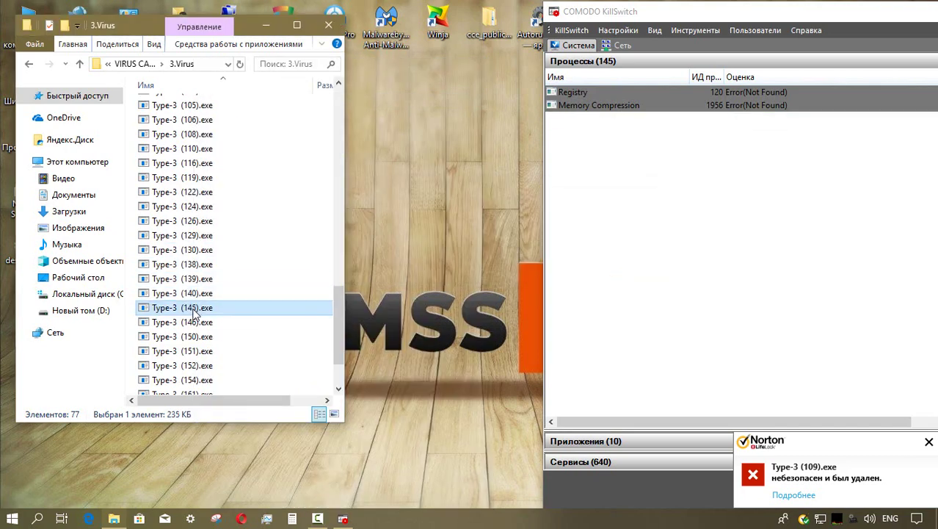
left_click(242, 101)
right_click(193, 322)
left_click(242, 100)
left_click(625, 262)
Try to run Type-3 (150).exe, Type-3 (151).exe and Type-3 (152).exe as administrator, dismissing each error message
right_click(192, 336)
left_click(243, 100)
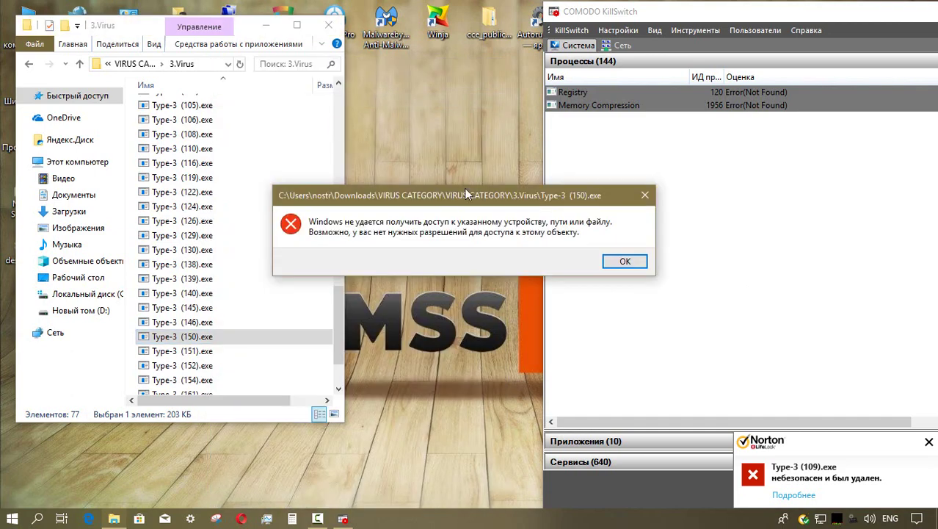
left_click(625, 262)
right_click(192, 351)
left_click(242, 100)
left_click(625, 262)
right_click(192, 365)
left_click(242, 101)
left_click(625, 262)
Try to run Type-3 (154).exe, Type-3 (161).exe and Type-3 (164).exe as administrator, dismissing each error message
scroll(209, 300, "down", 2)
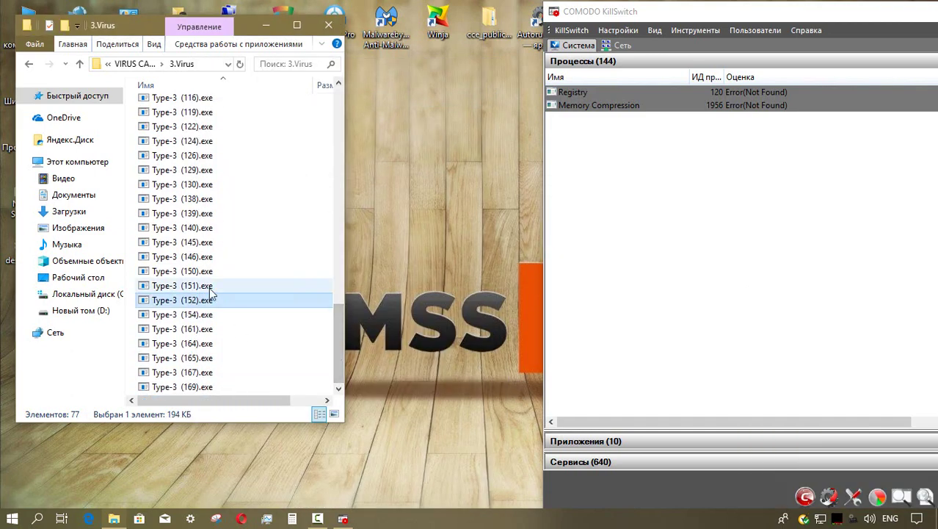
right_click(192, 314)
left_click(242, 101)
left_click(625, 262)
right_click(189, 331)
left_click(242, 100)
left_click(625, 262)
right_click(192, 343)
left_click(242, 100)
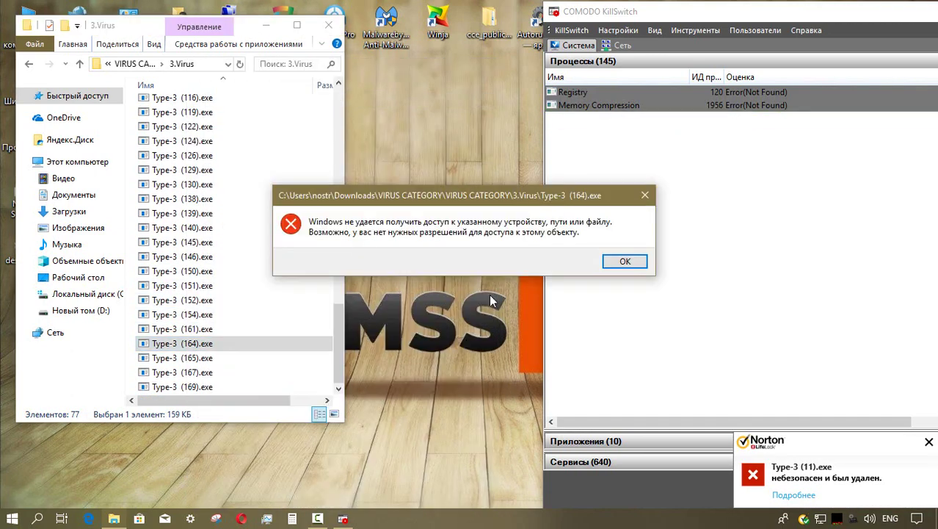
left_click(624, 262)
Try to run Type-3 (165).exe once and Type-3 (169).exe twice as administrator, dismissing each error message
right_click(192, 358)
left_click(242, 100)
left_click(624, 263)
right_click(192, 386)
left_click(243, 101)
left_click(625, 262)
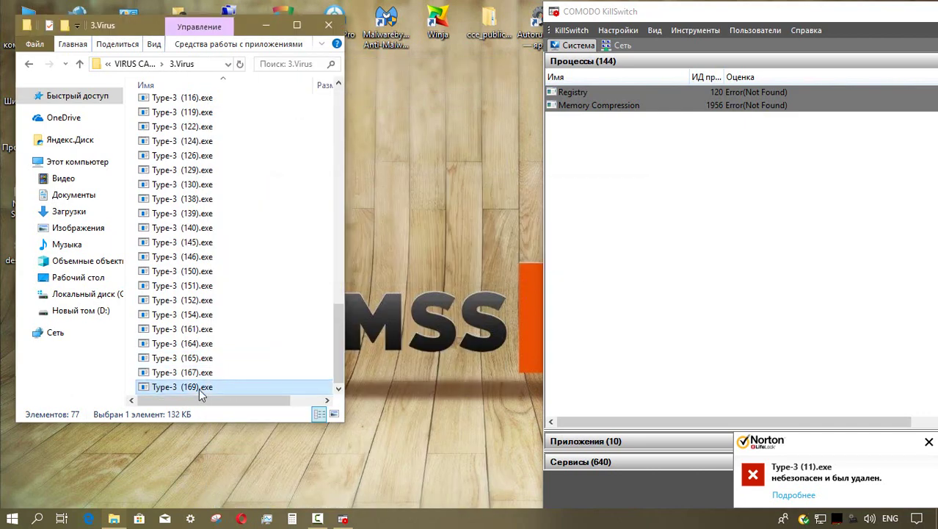
right_click(202, 389)
left_click(272, 99)
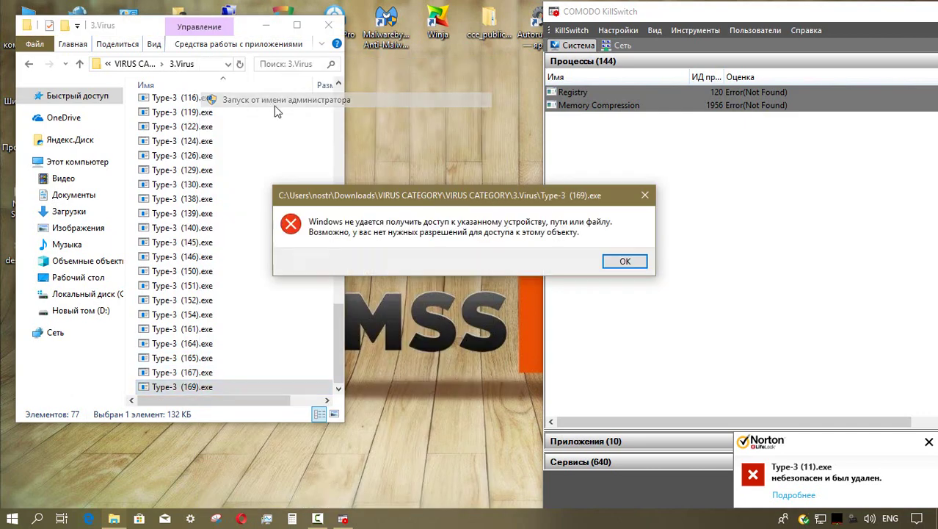
left_click(625, 261)
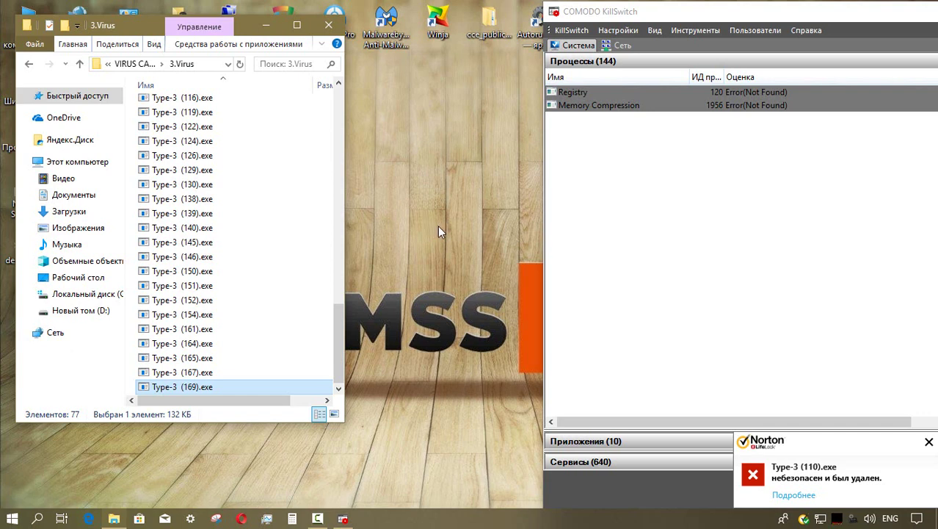
Open the 4.Trojan folder in VIRUS CATEGORY and narrow the file list's name column to reveal the size column
left_click_drag(339, 350, 232, 142)
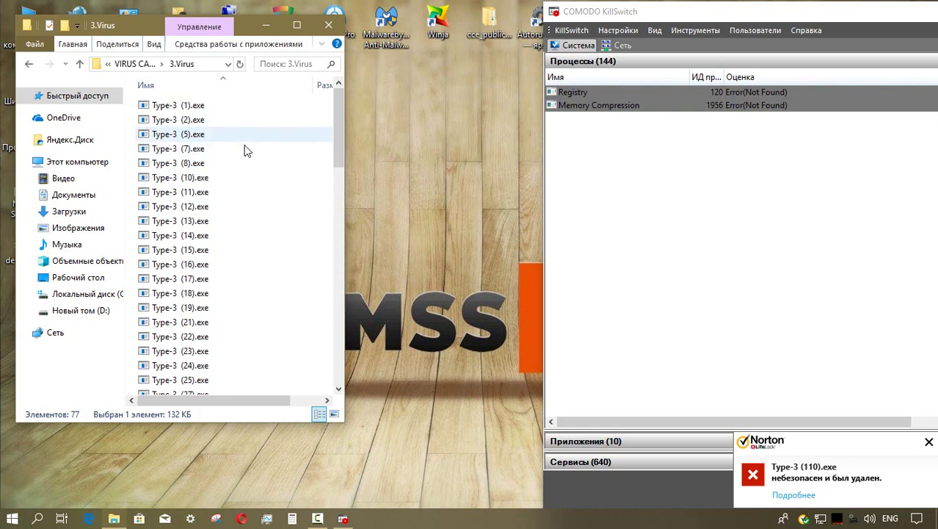
left_click(79, 64)
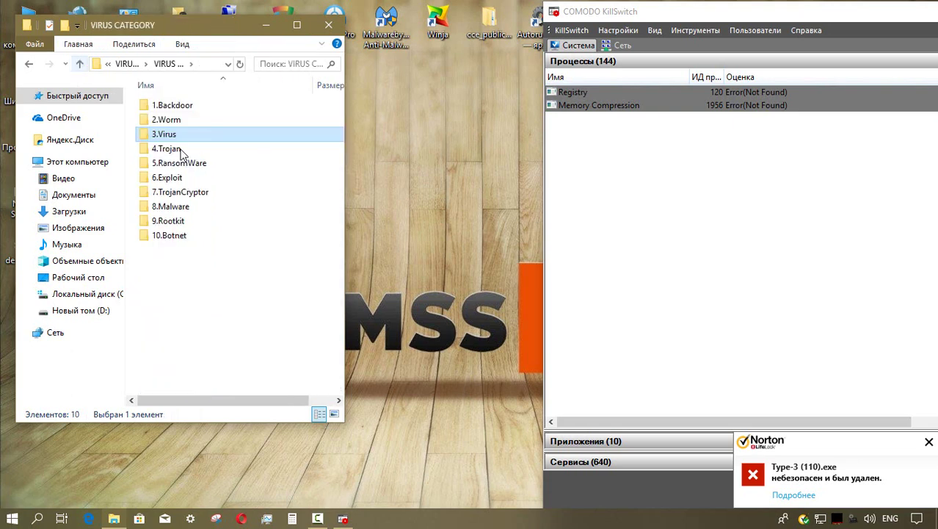
double_click(182, 150)
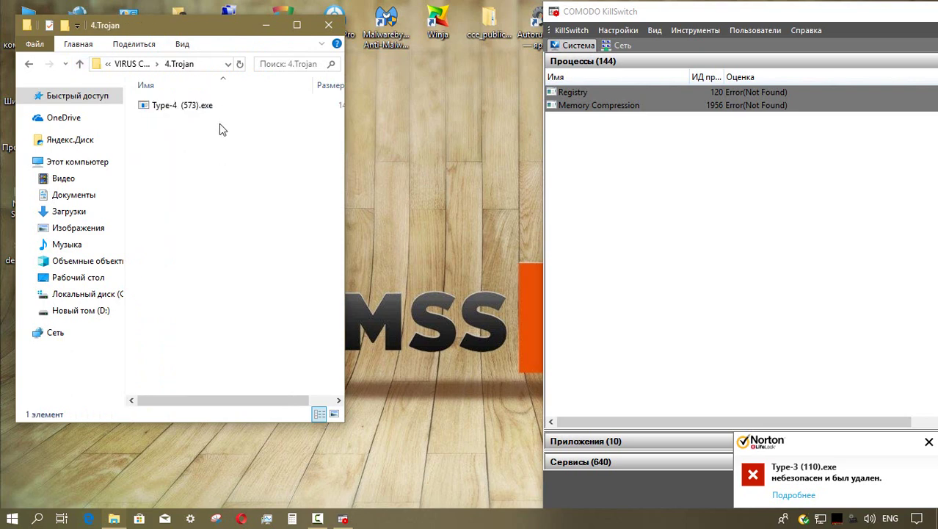
left_click_drag(315, 86, 288, 86)
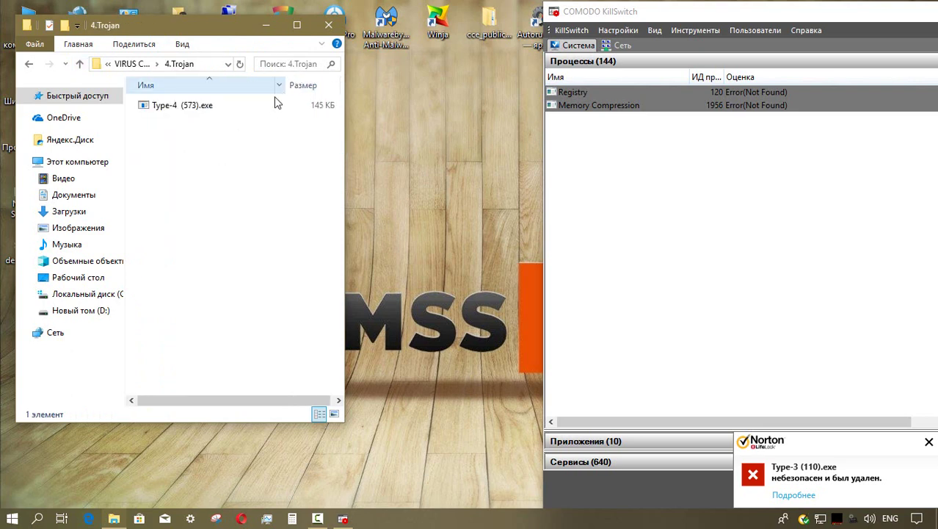
Try to run Type-4 (573).exe from the 4.Trojan folder as administrator and dismiss the error message
left_click(205, 108)
right_click(205, 110)
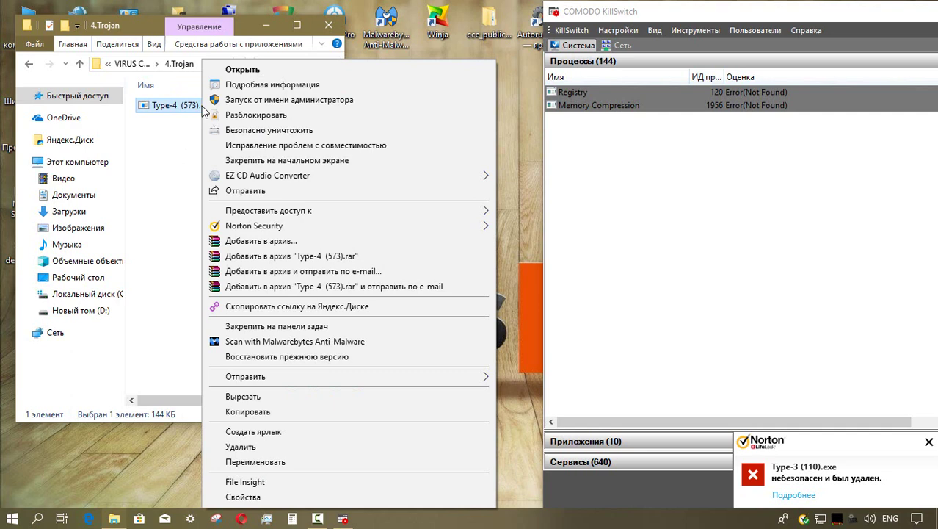
left_click(252, 101)
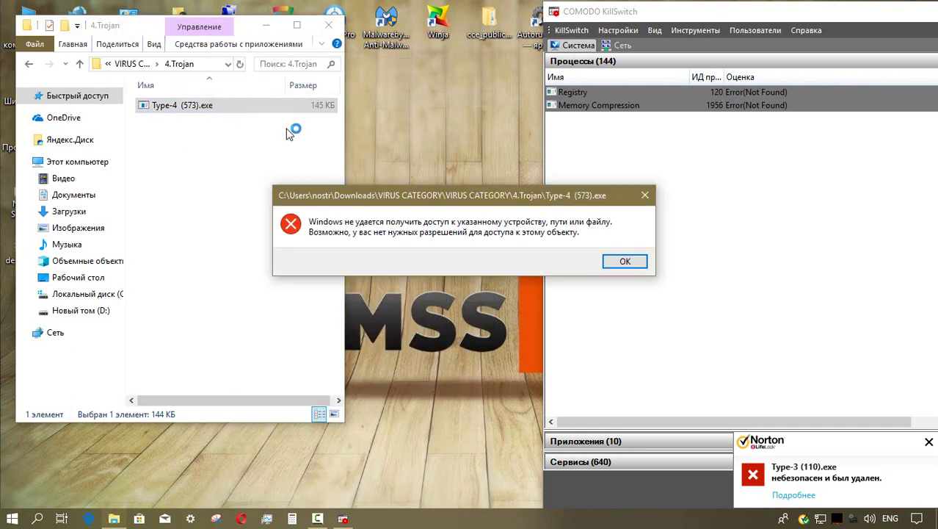
key("Return")
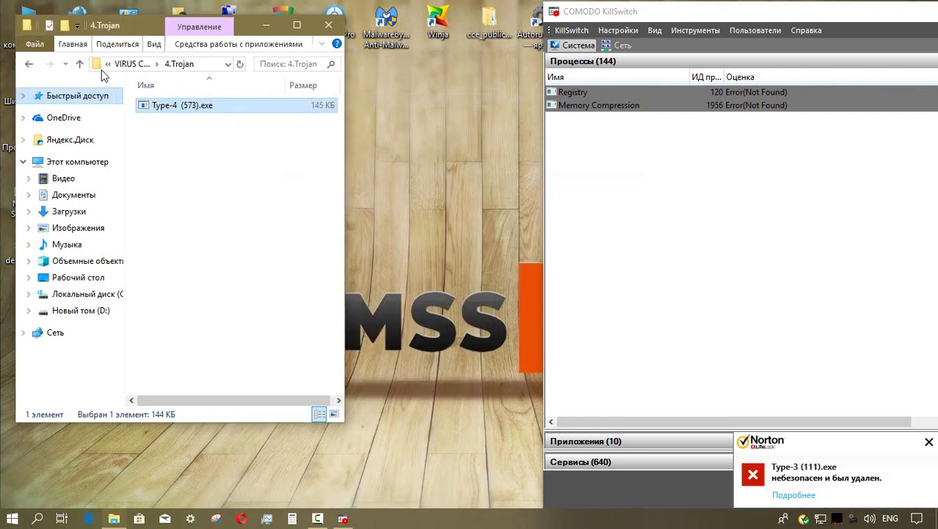
Inspect the contents of the 6.Exploit, 7.TrojanCryptor and 8.Malware folders in VIRUS CATEGORY
left_click(79, 63)
double_click(176, 178)
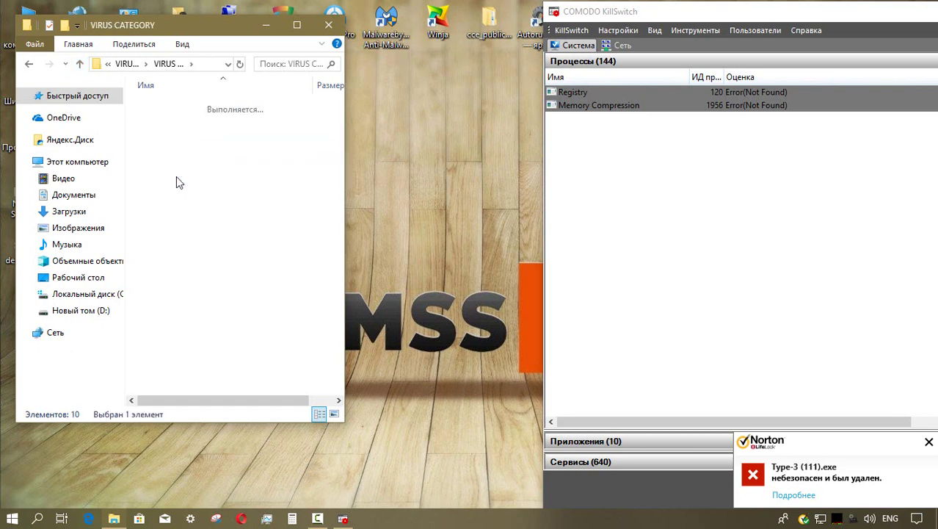
left_click(80, 64)
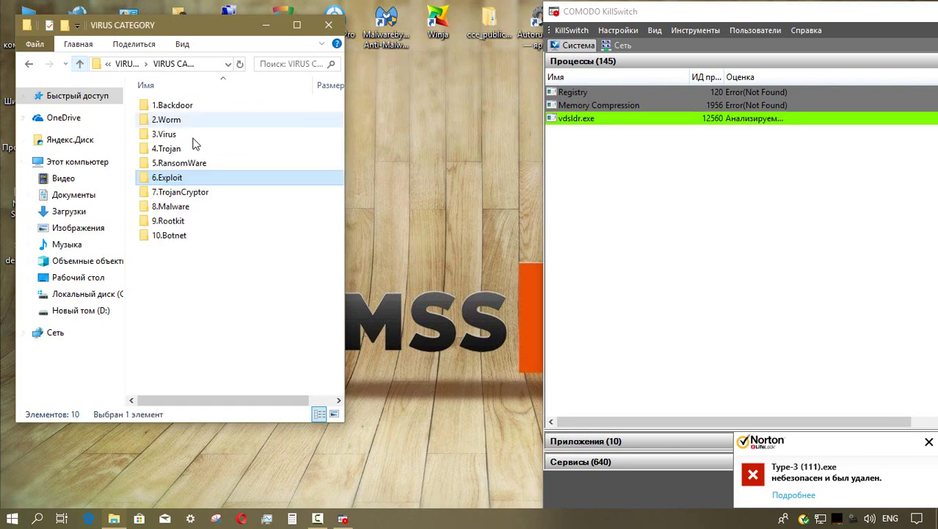
double_click(189, 199)
left_click(79, 64)
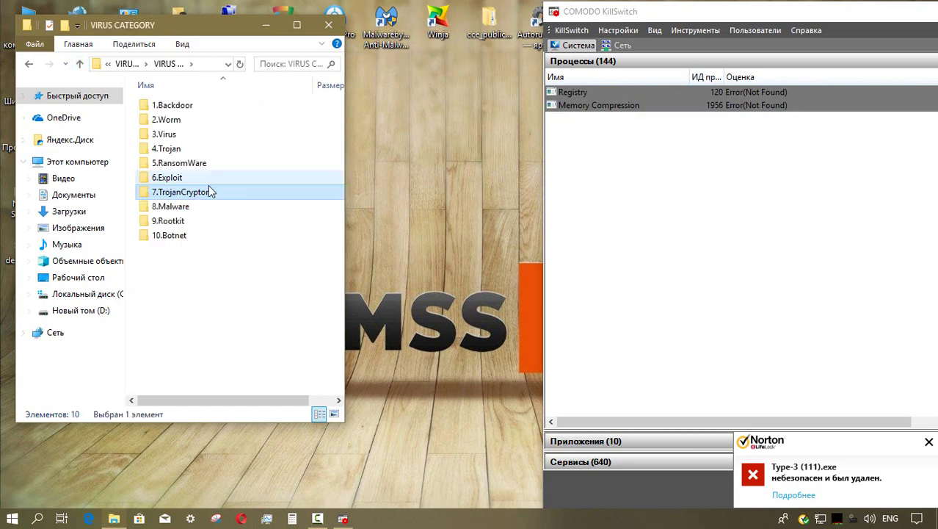
left_click(195, 209)
double_click(195, 208)
left_click(79, 64)
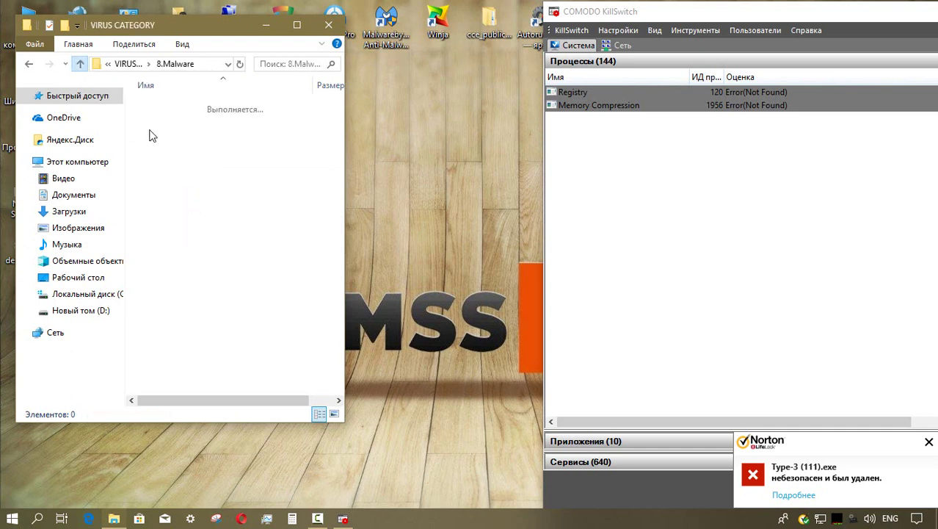
Inspect the contents of the 9.Rootkit and 10.Botnet folders and return to the parent of VIRUS CATEGORY
double_click(175, 221)
left_click(80, 64)
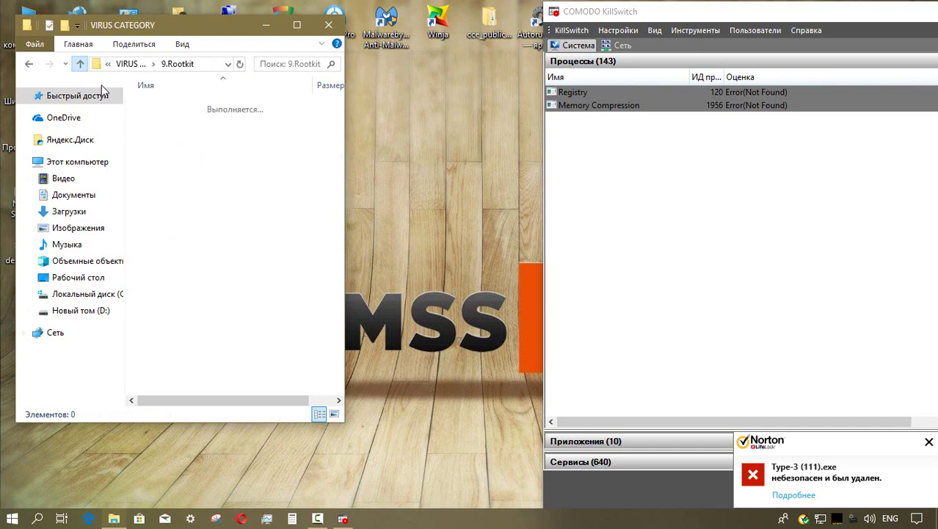
double_click(205, 238)
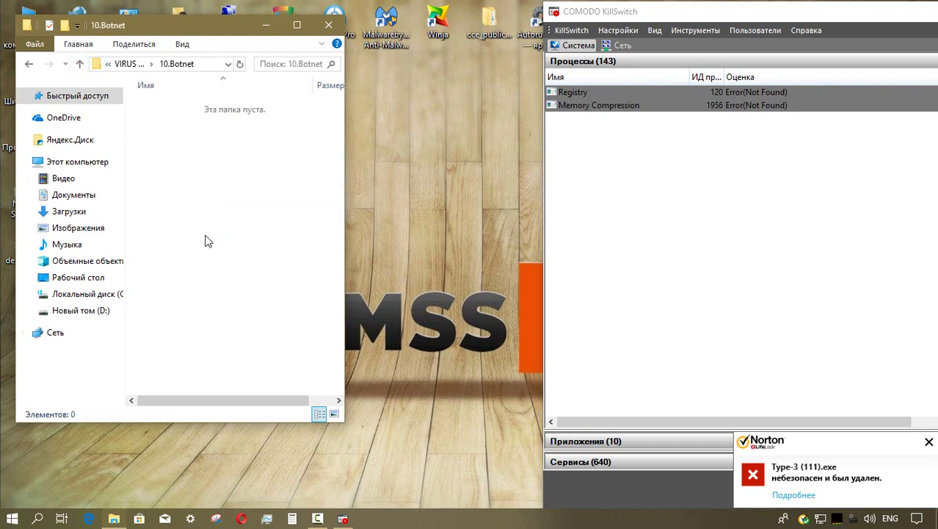
left_click(79, 64)
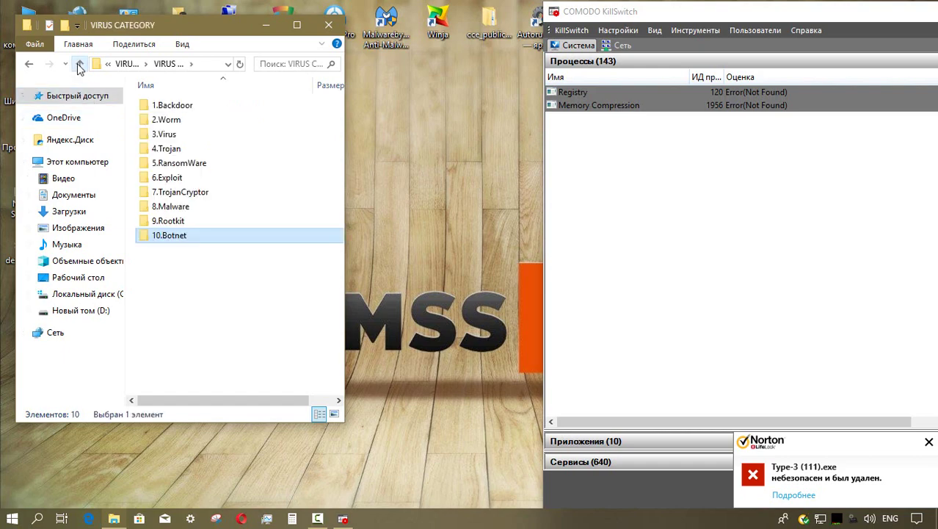
left_click(79, 64)
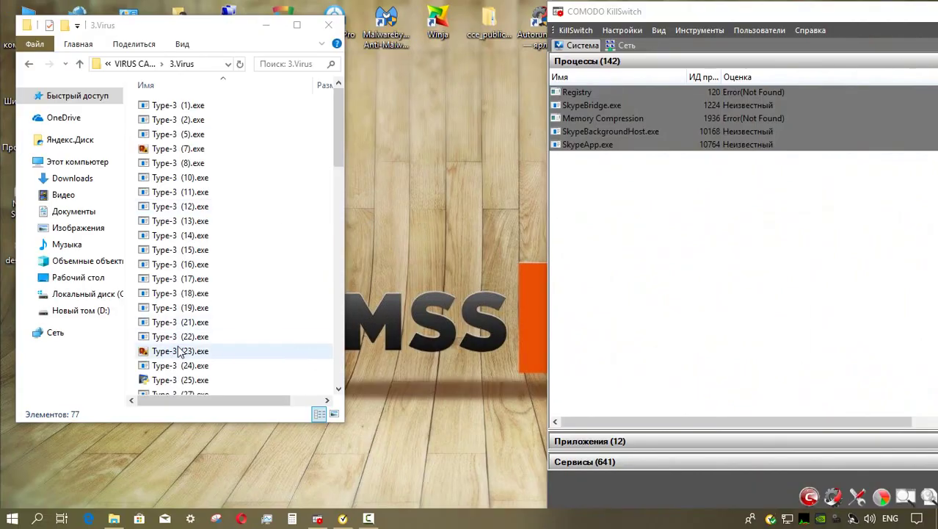
Try to run Type-3 (7).exe from the 3.Virus folder as administrator
mouse_move(337, 132)
left_mouse_down()
mouse_move(337, 153)
mouse_move(338, 122)
left_mouse_up()
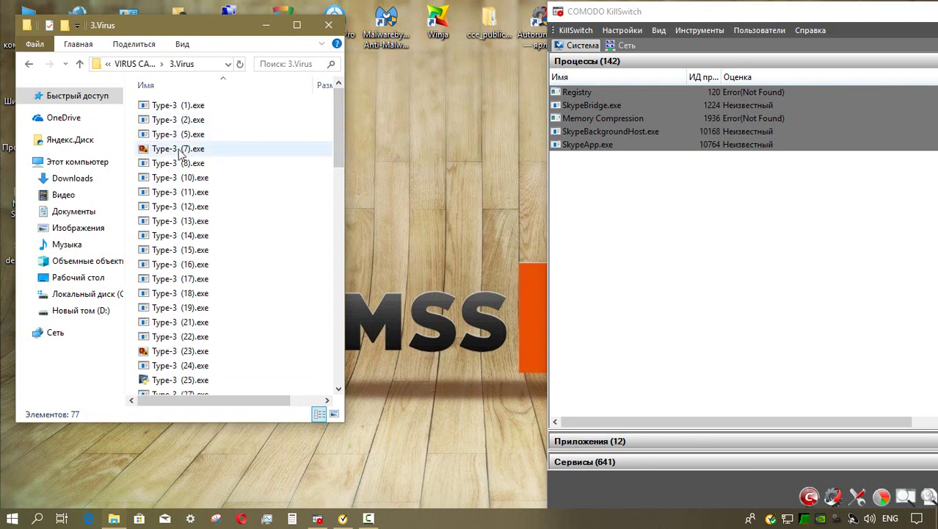
left_click(174, 152)
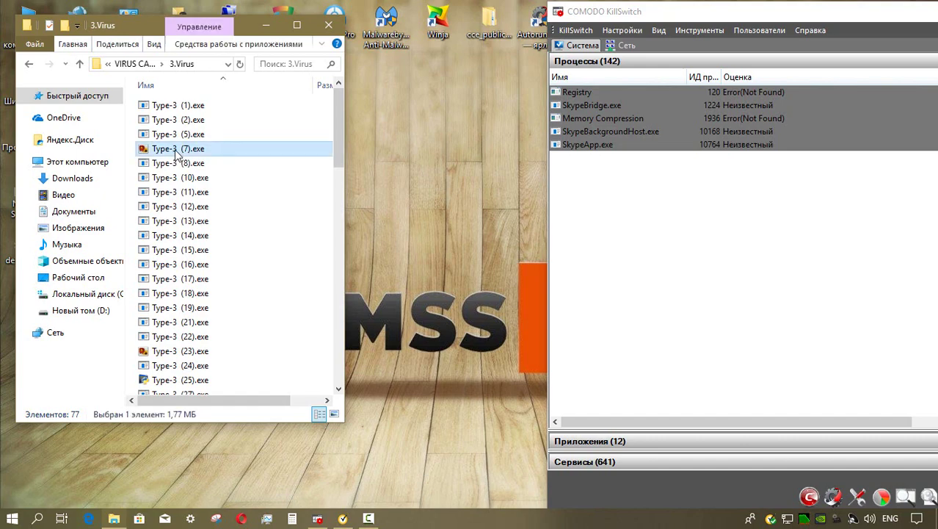
right_click(177, 153)
left_click(250, 99)
Try to run Type-3 (129).exe from the 3.Virus folder as administrator
scroll(200, 154, "down", 15)
left_click(222, 171)
right_click(223, 172)
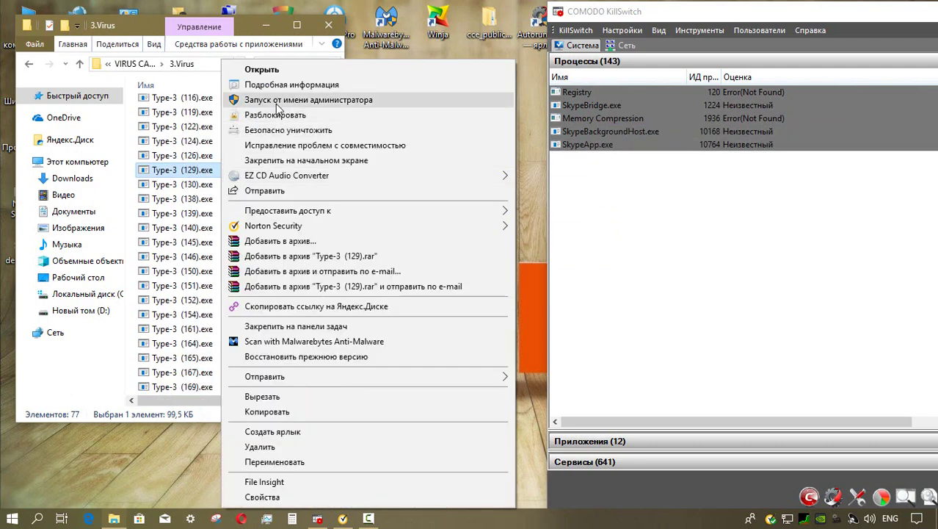
left_click(275, 102)
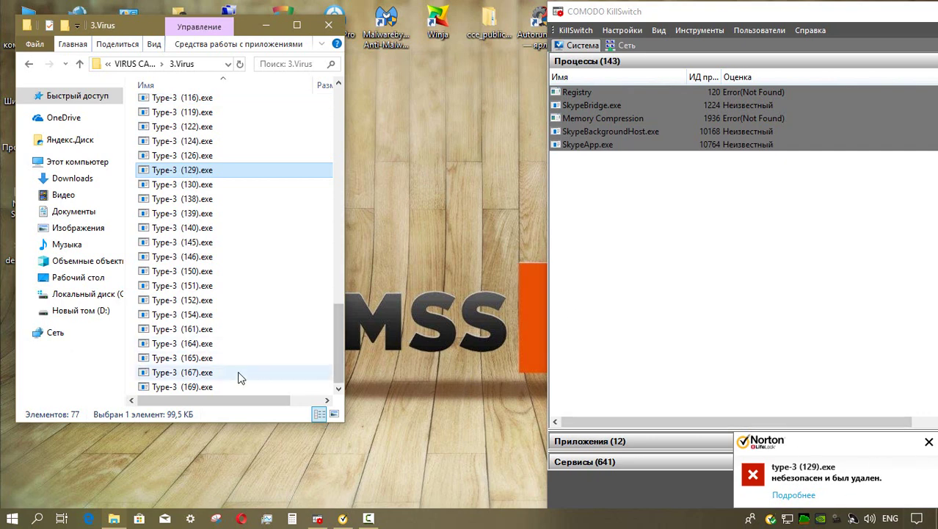
Try to run Type-3 (124).exe from the 3.Virus folder as administrator
left_click(208, 388)
left_click(212, 315)
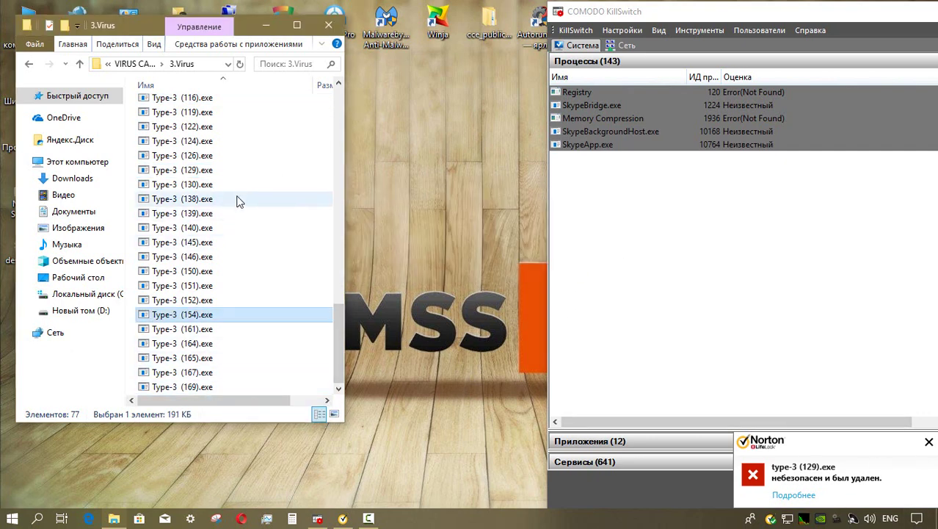
left_click(196, 143)
right_click(195, 147)
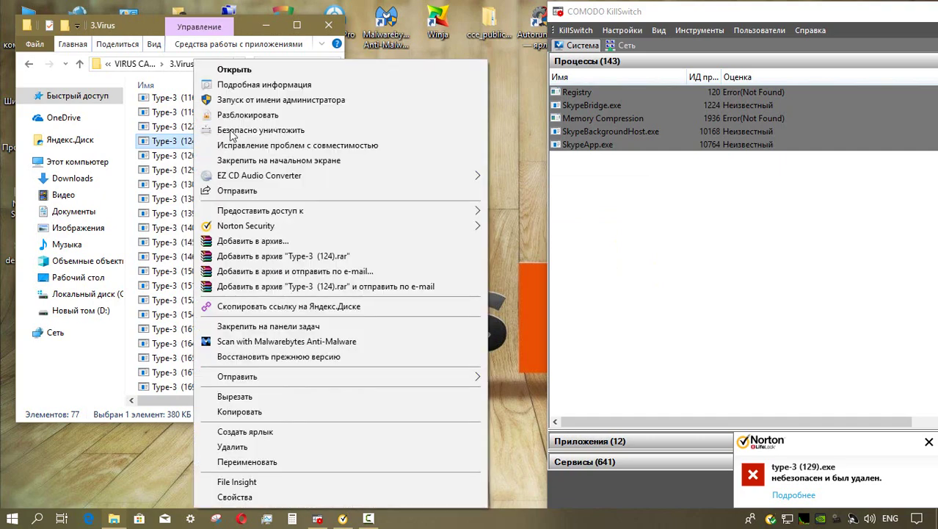
left_click(272, 100)
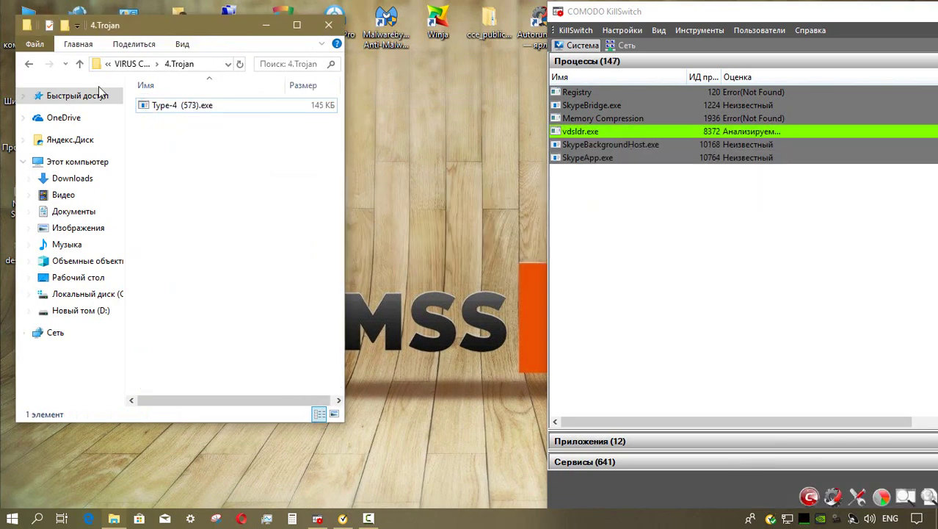
Return from 4.Trojan to VIRUS CATEGORY, check the 5.RansomWare folder and close the file window
left_click(79, 64)
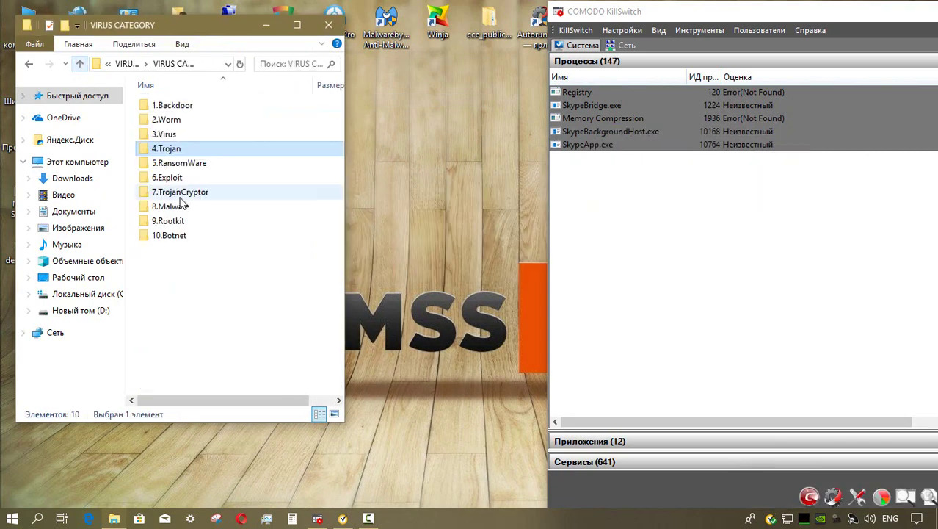
left_click(227, 164)
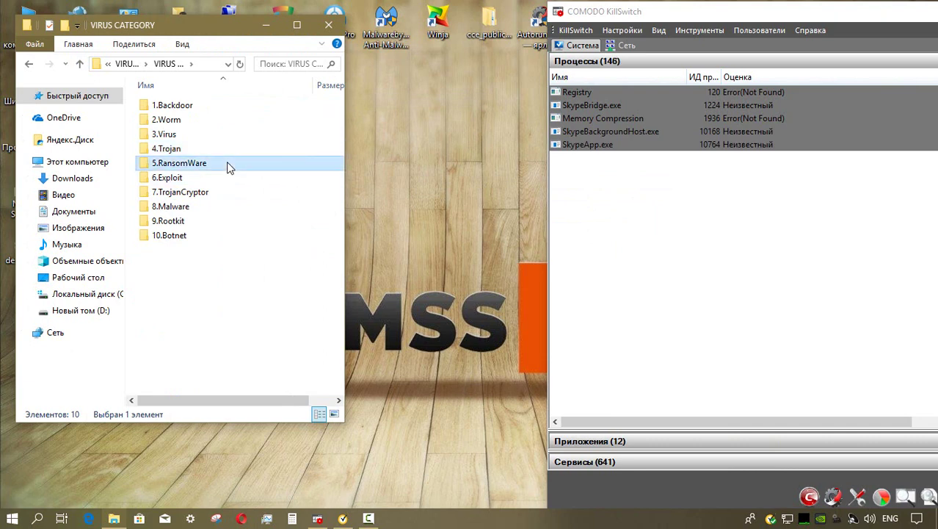
left_click(328, 25)
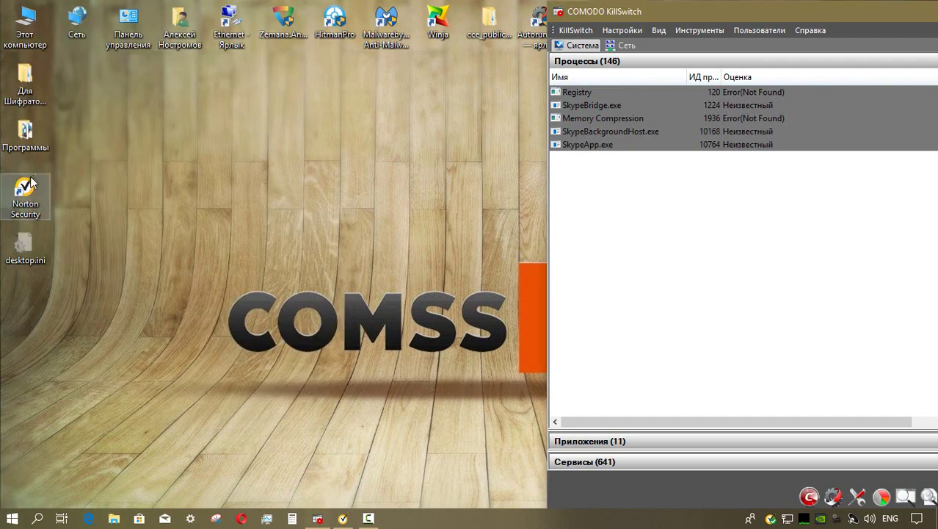
Open the Для Шифраторов folder on the desktop and check the files in its Архивы and Видео subfolders
double_click(28, 84)
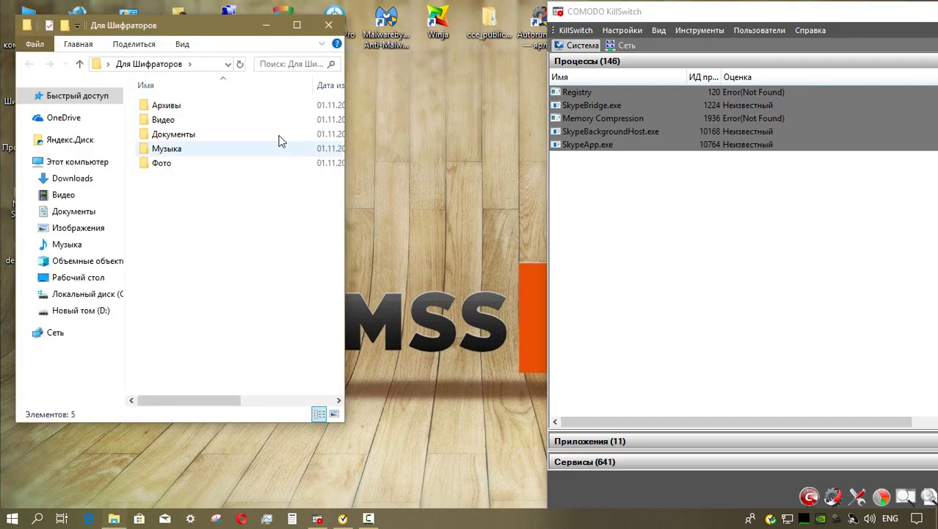
double_click(261, 107)
left_click_drag(335, 126, 353, 120)
key("BackSpace")
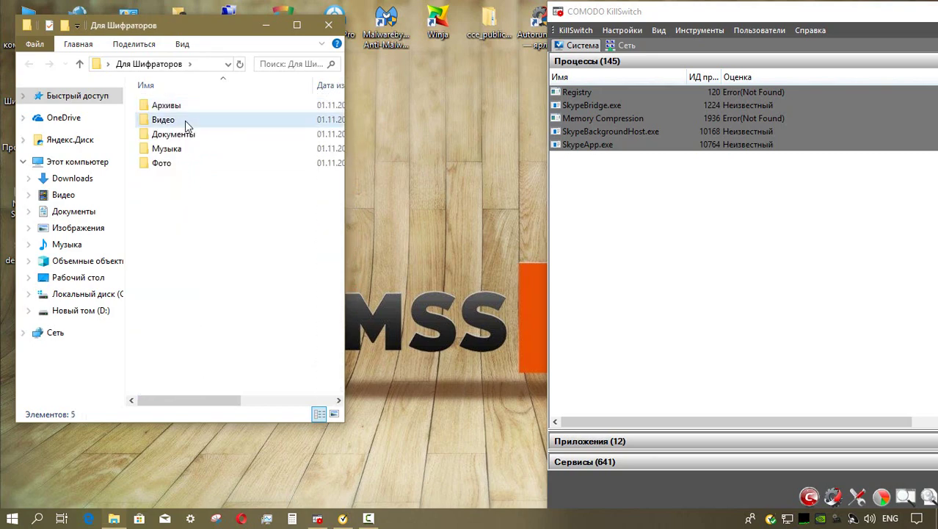
double_click(185, 120)
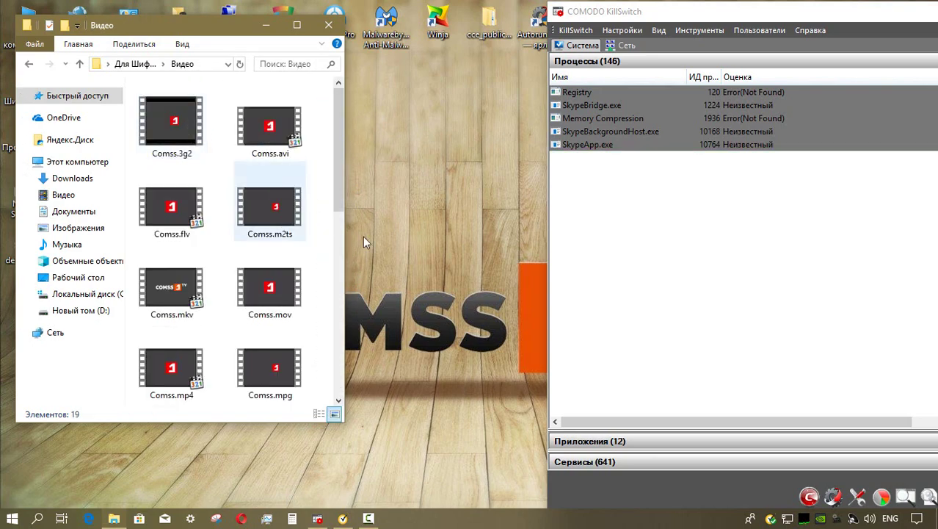
left_click_drag(336, 139, 349, 328)
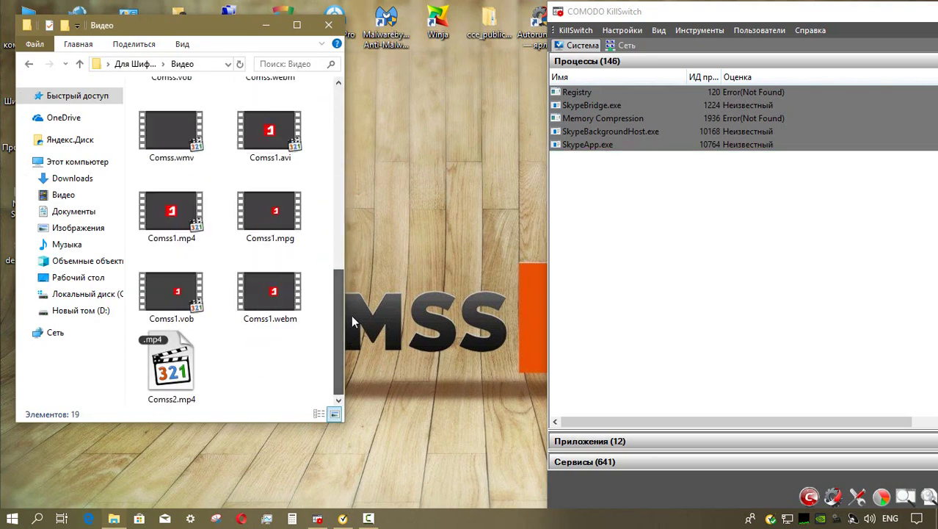
Check the files in the Документы and Музыка subfolders of Для Шифраторов through to the end of each list
key("BackSpace")
double_click(194, 139)
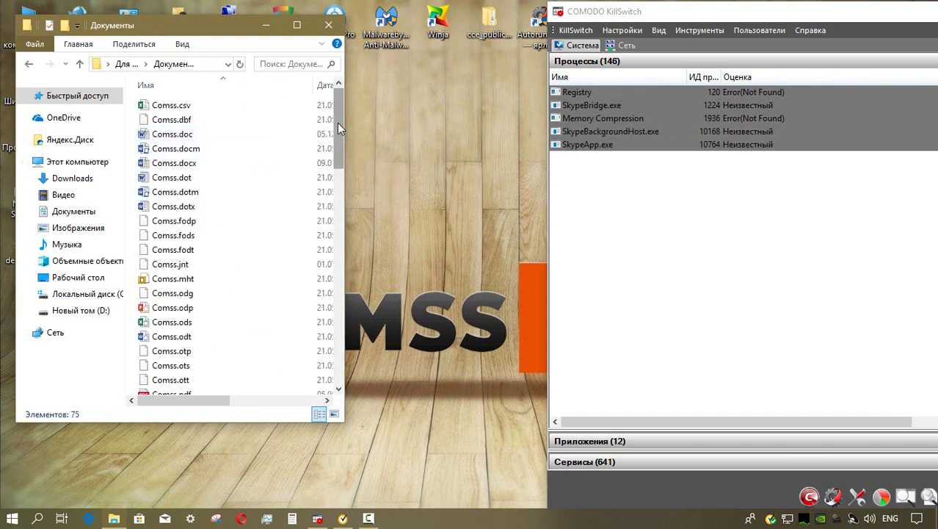
left_click_drag(337, 123, 324, 332)
scroll(324, 332, "down", 2)
double_click(163, 255)
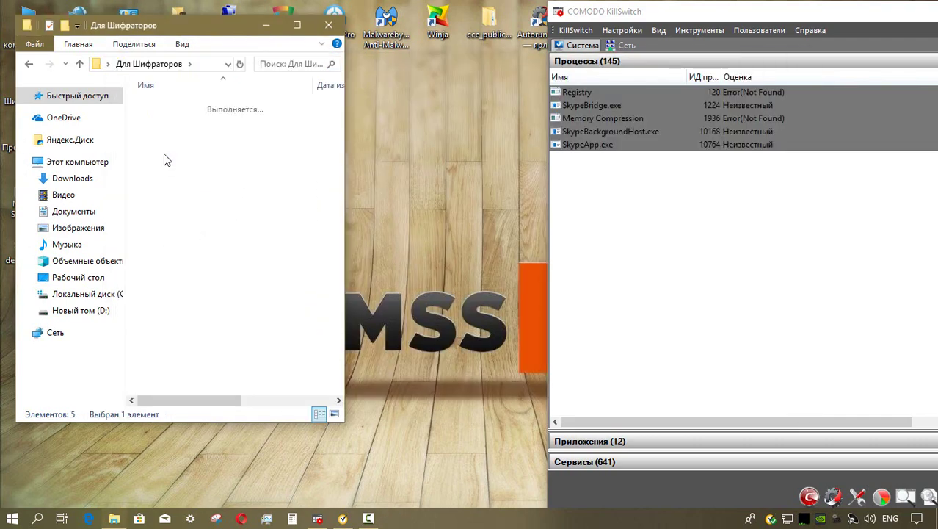
double_click(164, 160)
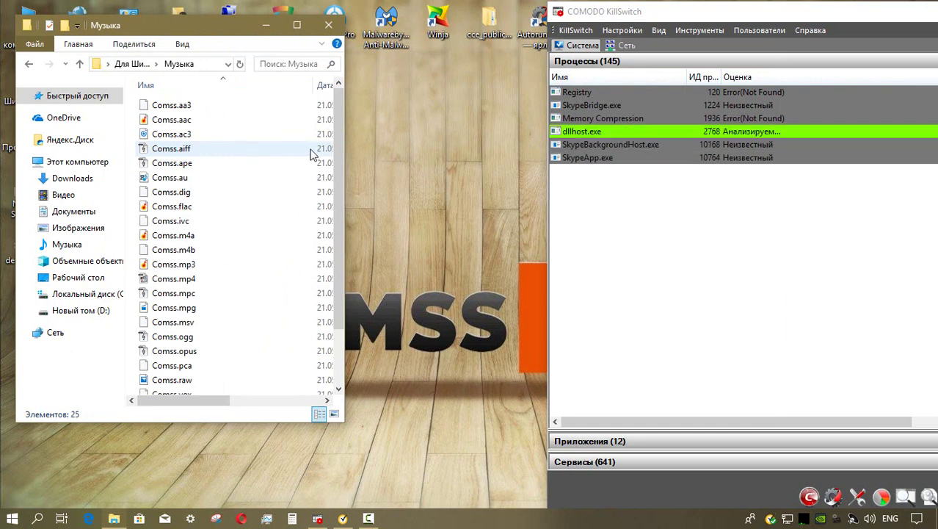
left_click_drag(333, 147, 347, 253)
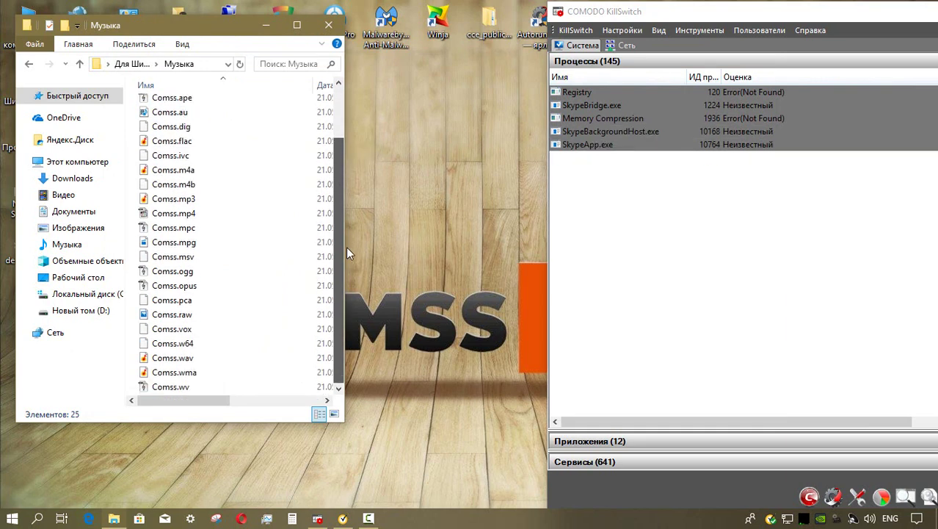
Check the files in the Фото subfolder as a list and as large thumbnails, and close the file window
left_click(79, 64)
double_click(198, 165)
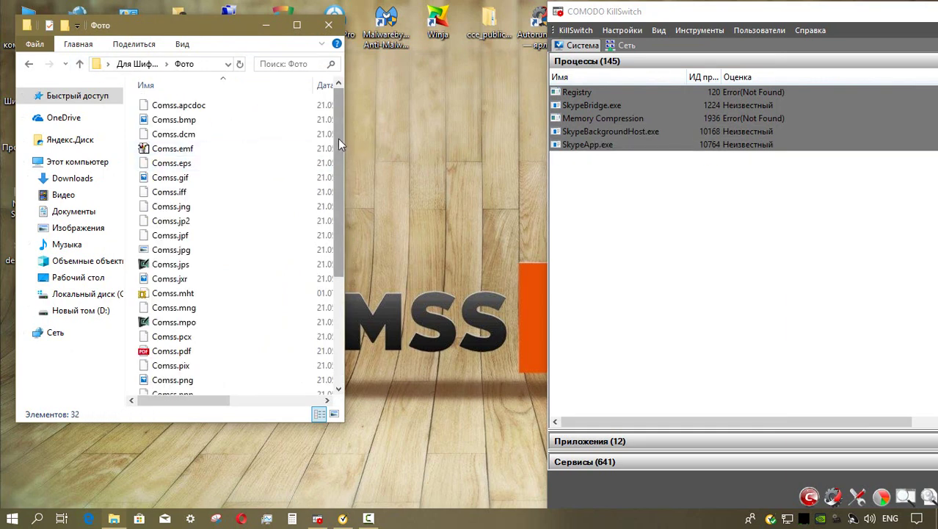
left_click_drag(337, 138, 331, 376)
left_click(334, 414)
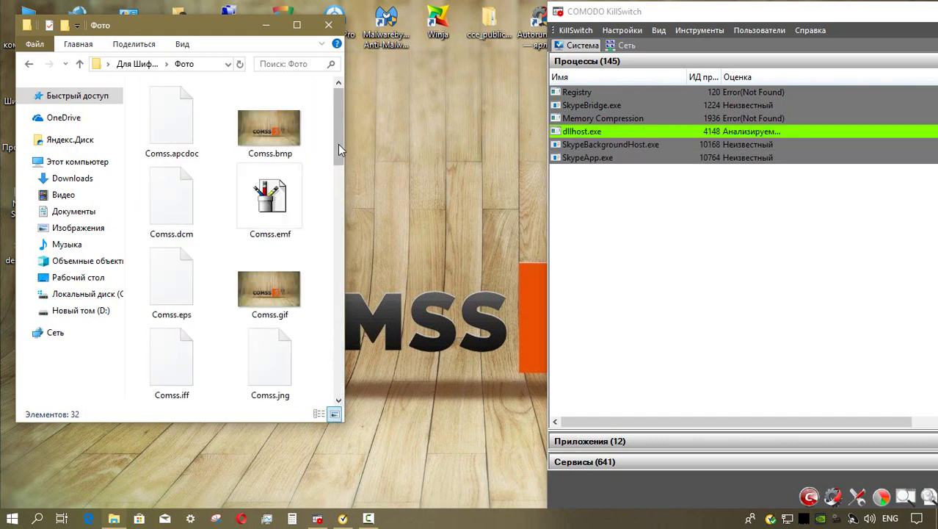
left_click_drag(338, 143, 347, 315)
left_click(328, 25)
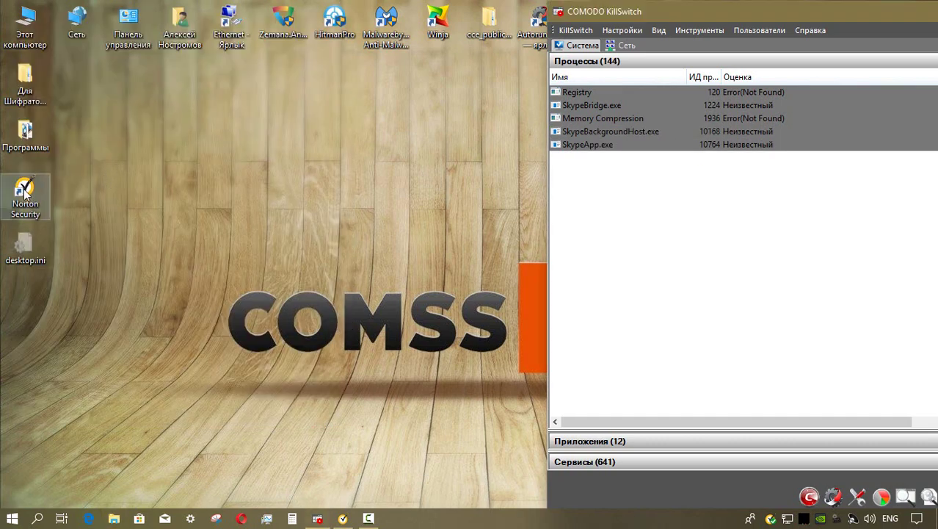
Open Norton Security, run a full system scan and close its threat results
double_click(25, 192)
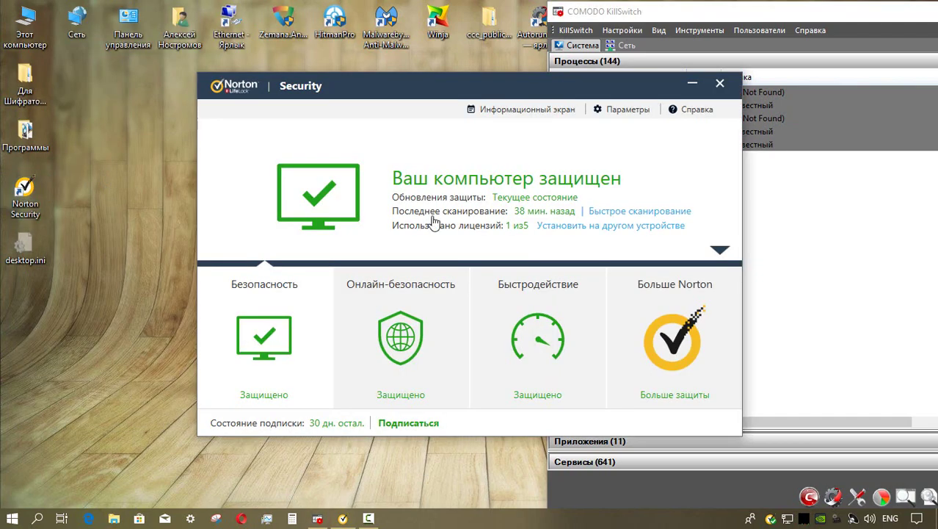
left_click(547, 214)
left_click(636, 432)
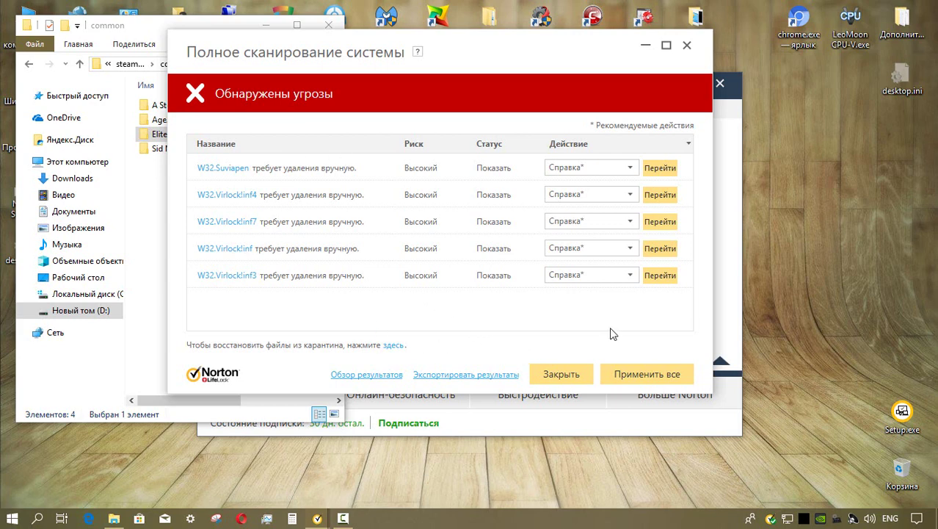
left_click(577, 376)
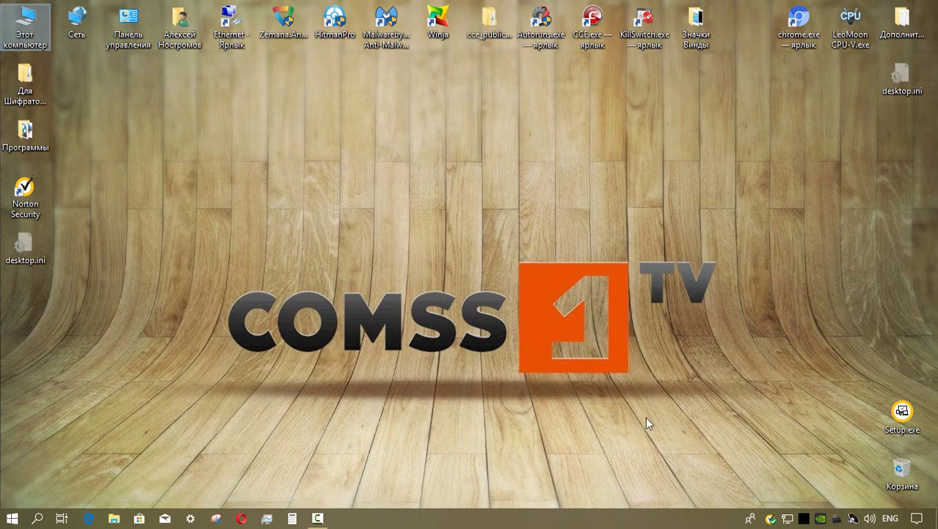
Start a scan in Zemana AntiMalware, run the standard scan in HitmanPro and close HitmanPro
left_click(804, 518)
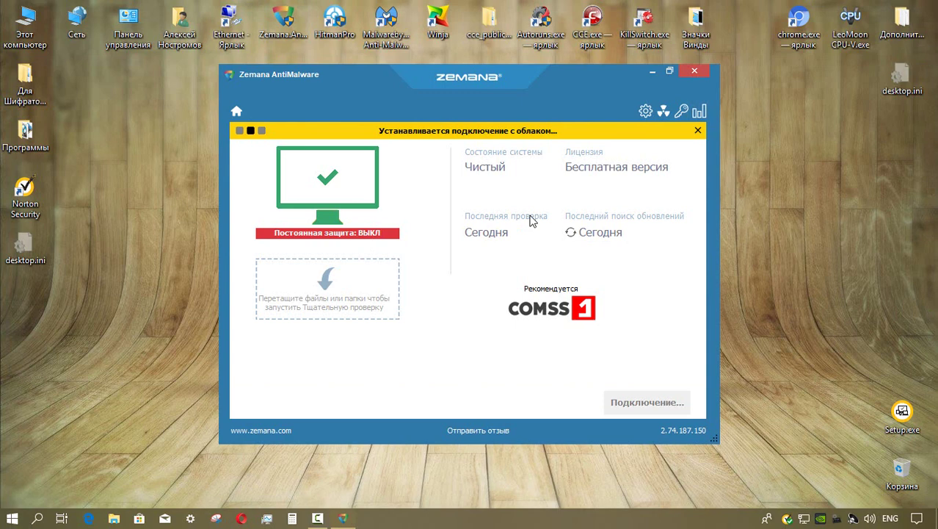
left_click(633, 404)
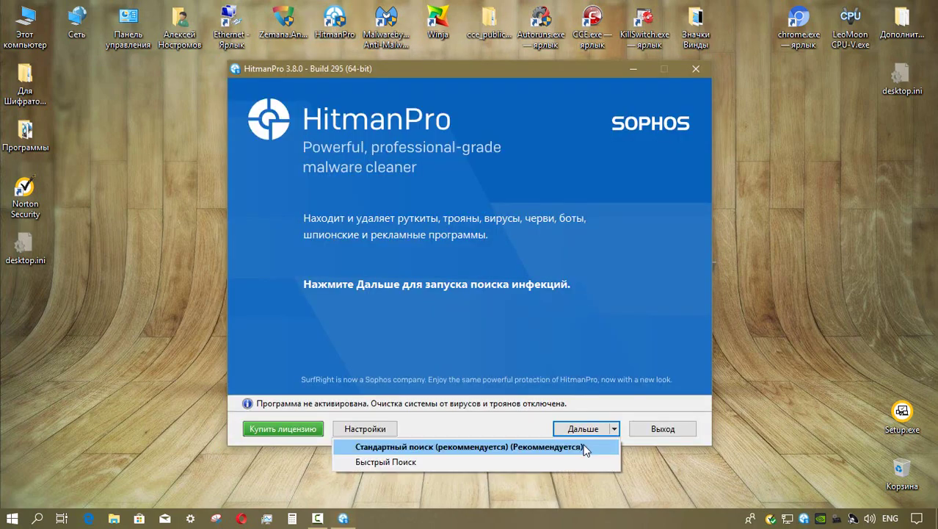
left_click(588, 445)
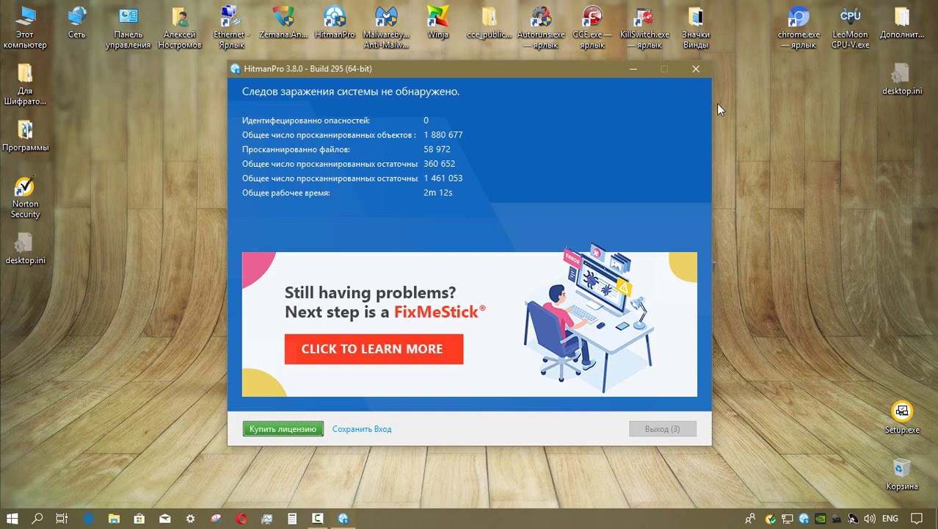
left_click(696, 70)
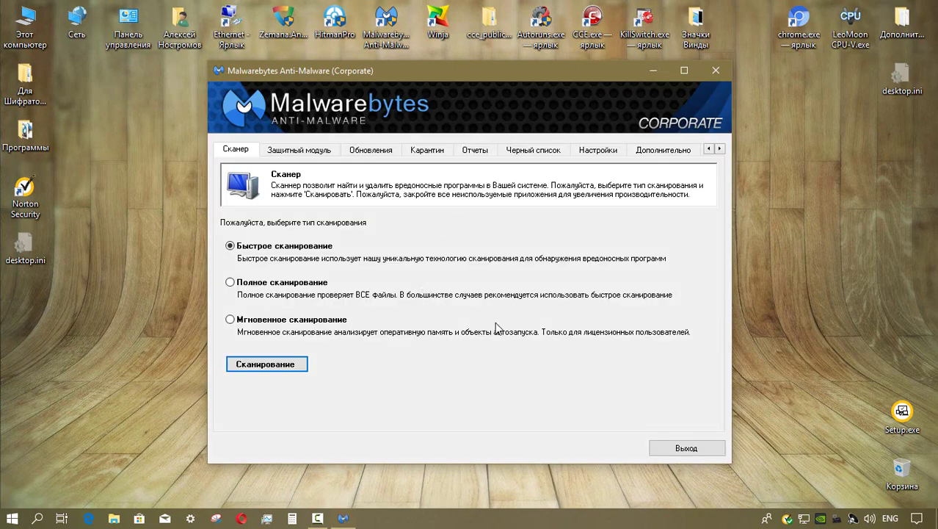
Run a quick scan in Malwarebytes Anti-Malware and close the Norton Security window
left_click(283, 364)
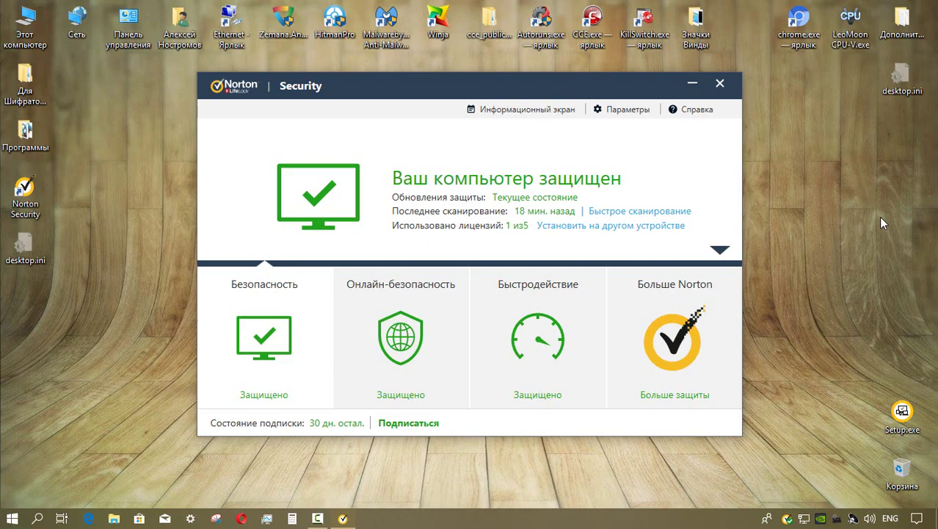
left_click(719, 84)
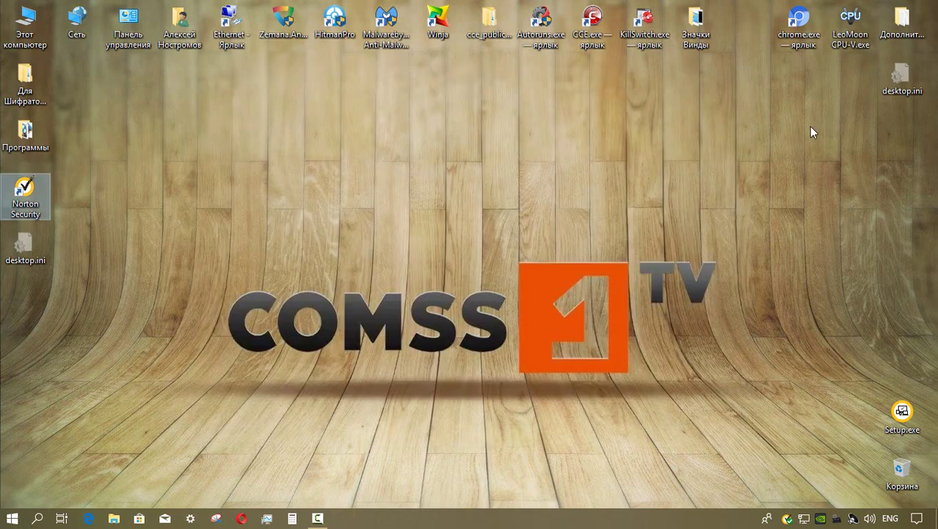